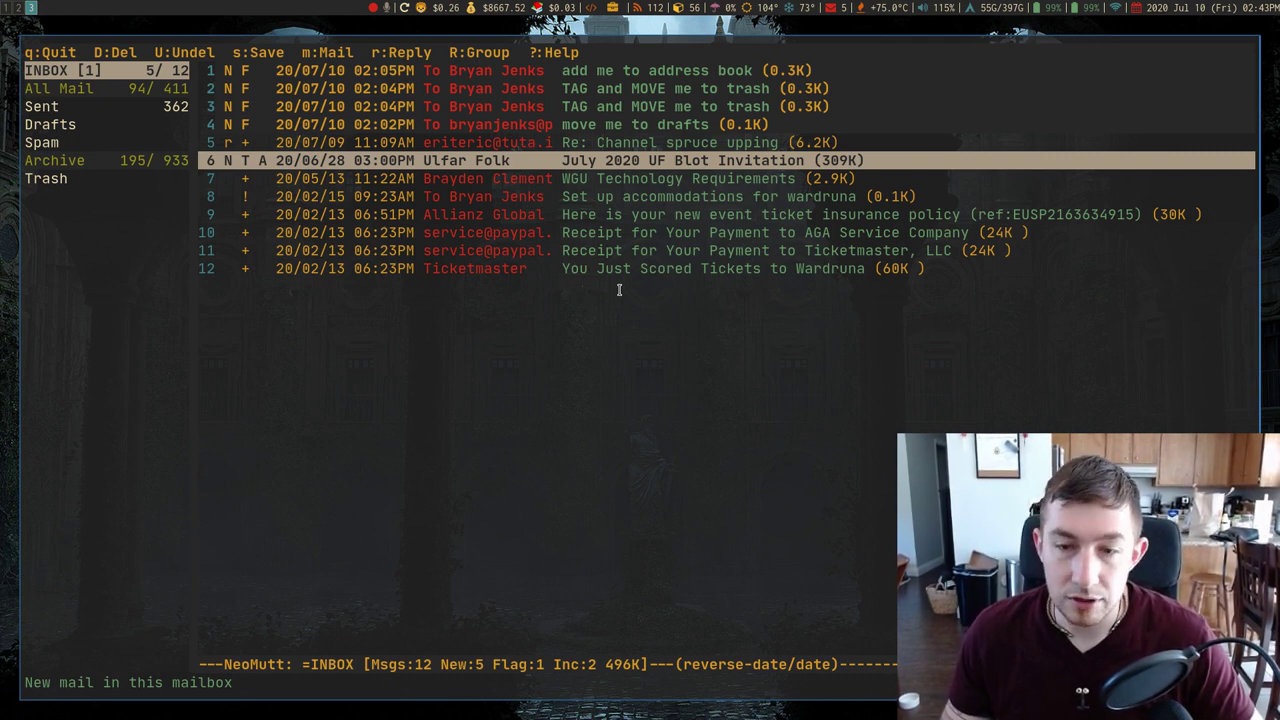
# Step: Dismiss the index key-binding help and select message 4, 'move me to drafts'
pyautogui.press('?')
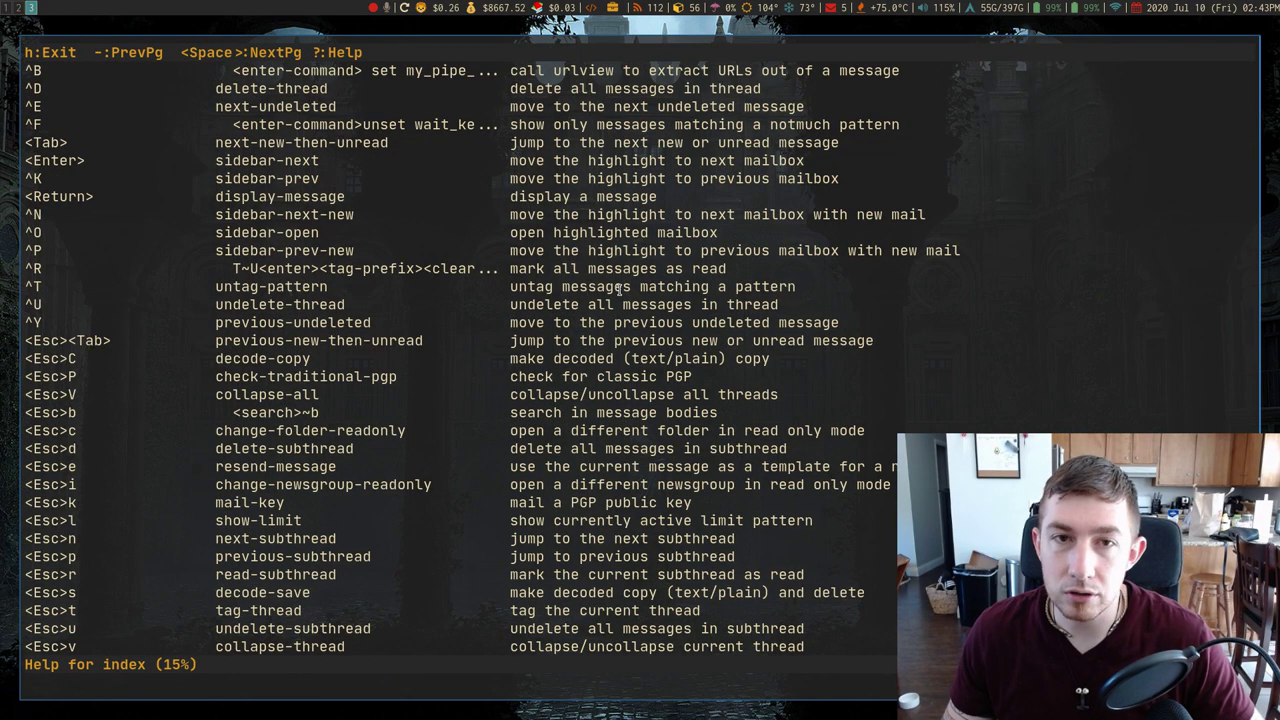
pyautogui.press('h')
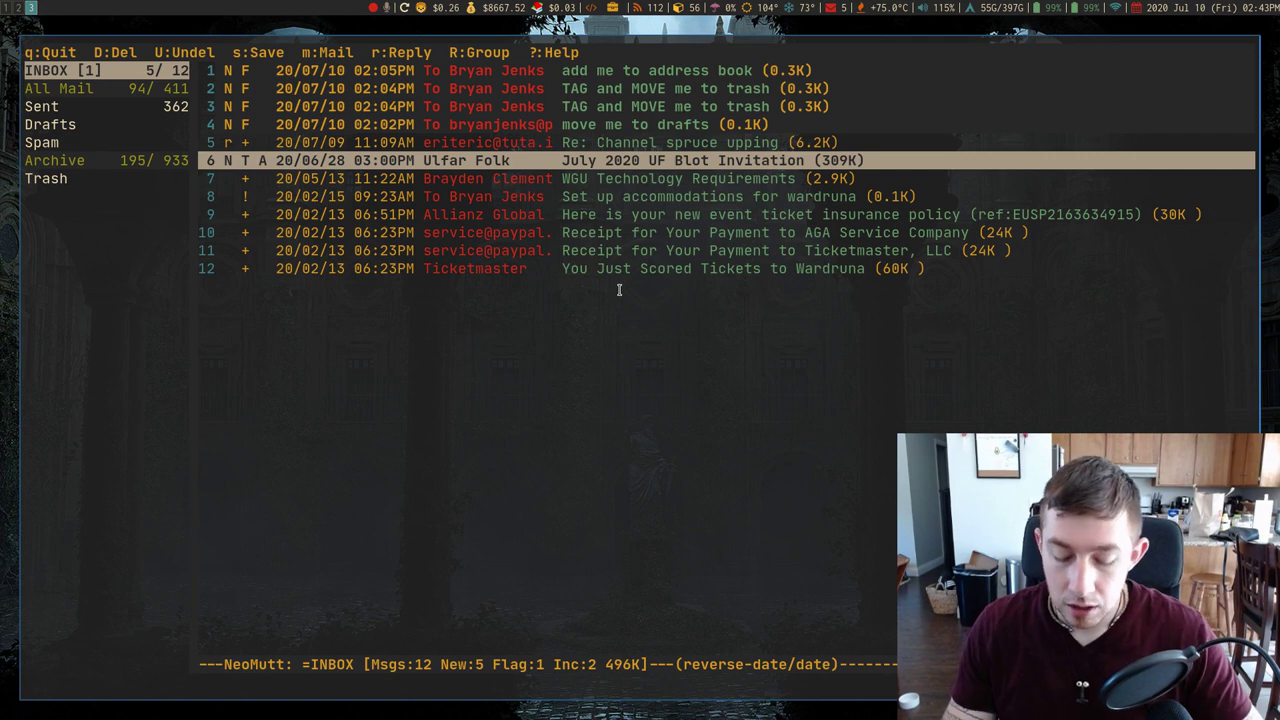
pyautogui.press('k')
pyautogui.press('k')
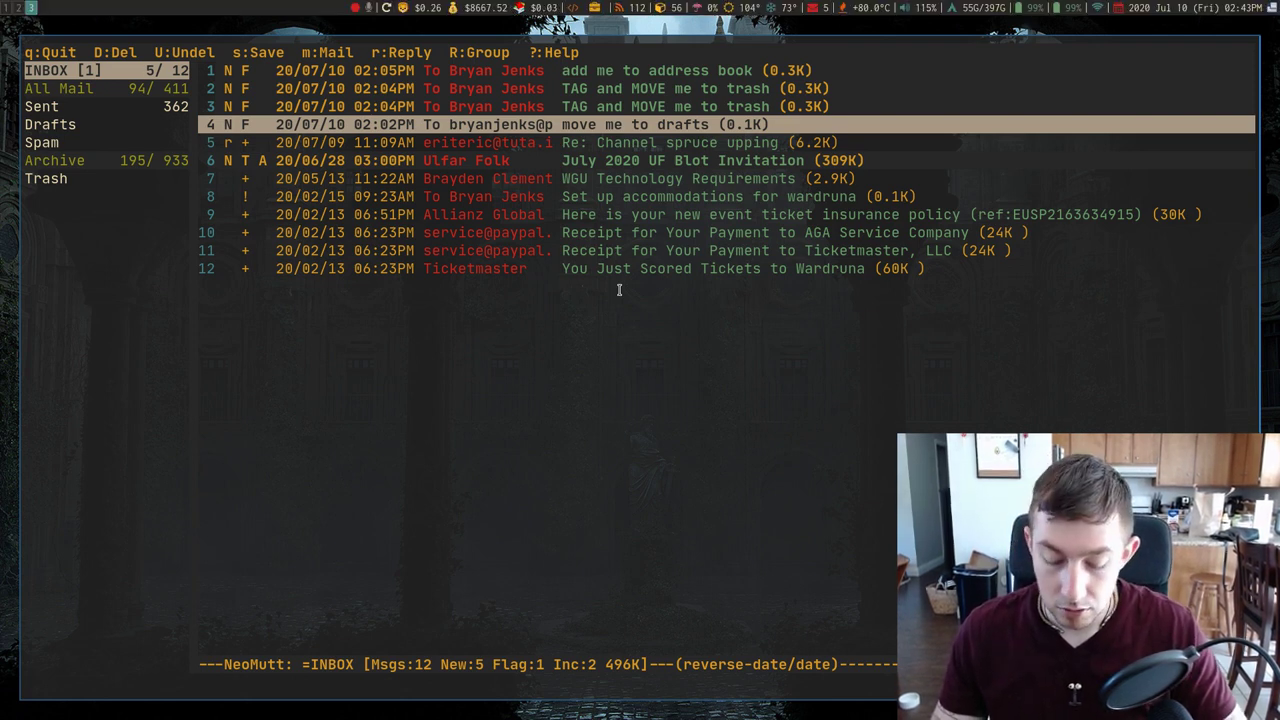
# Step: Move the 'move me to drafts' message to Drafts with Md, confirming the append
pyautogui.hotkey('shift', 'm')
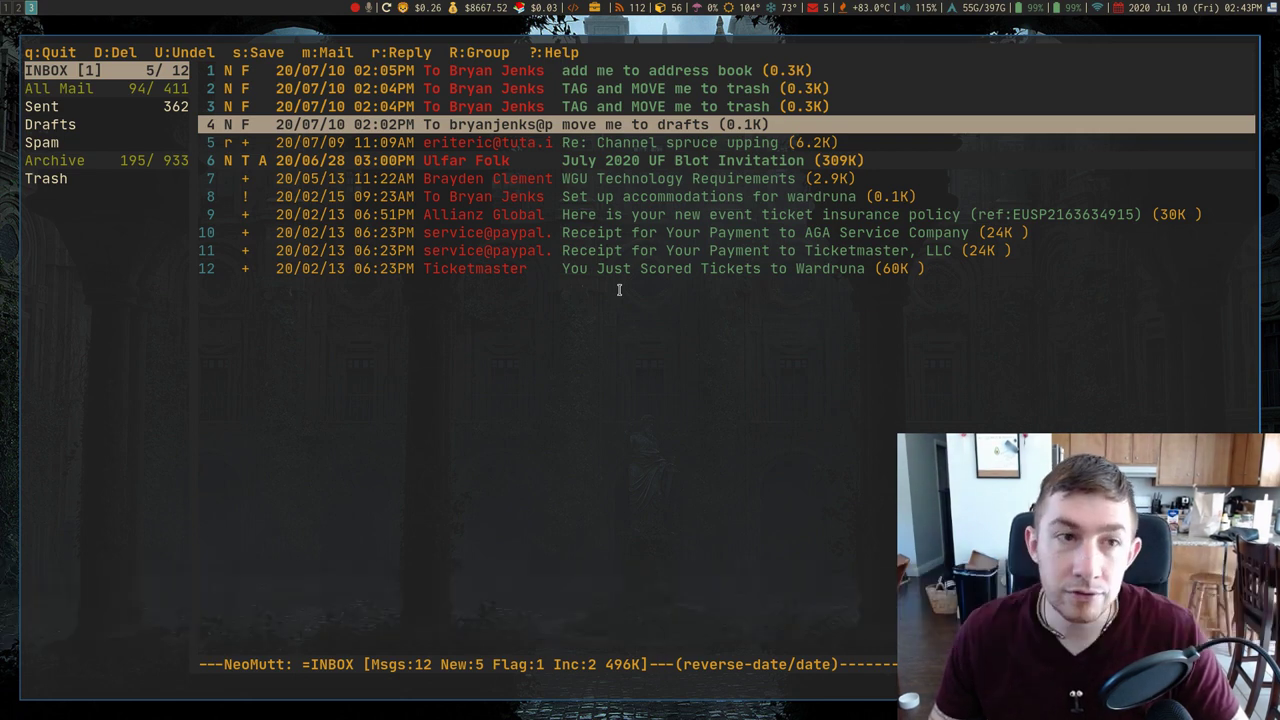
pyautogui.press('d')
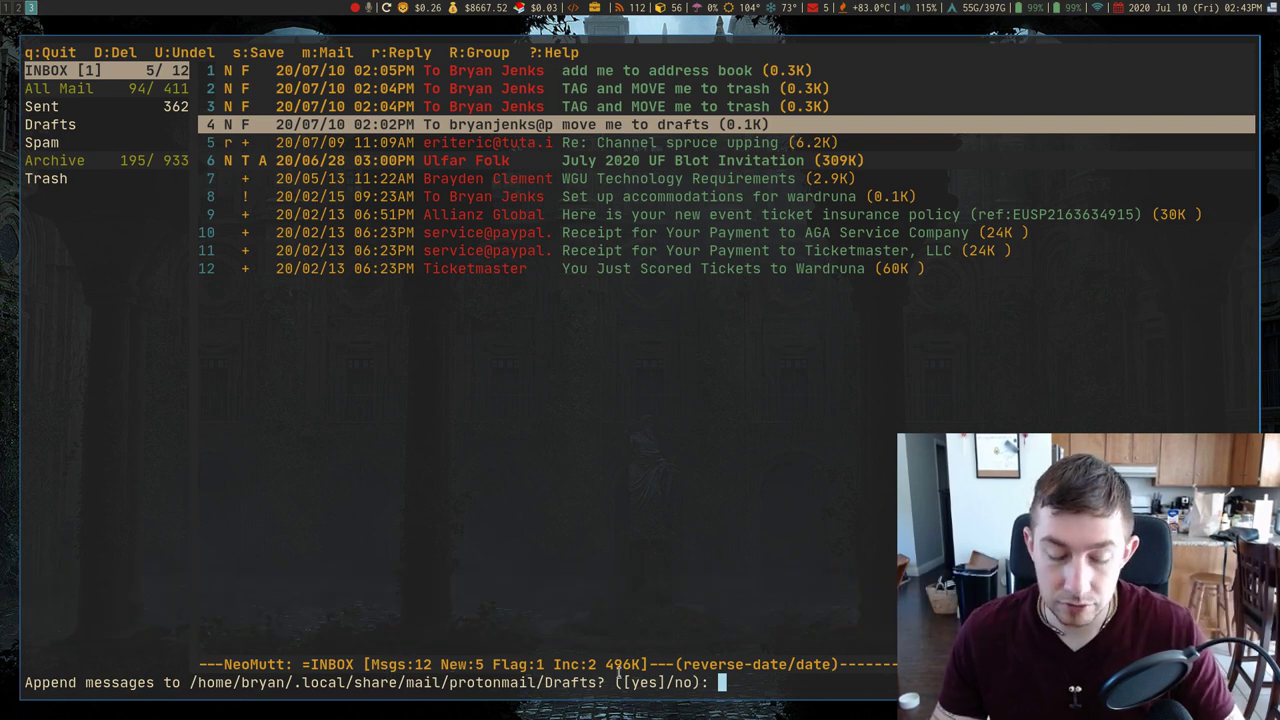
pyautogui.press('y')
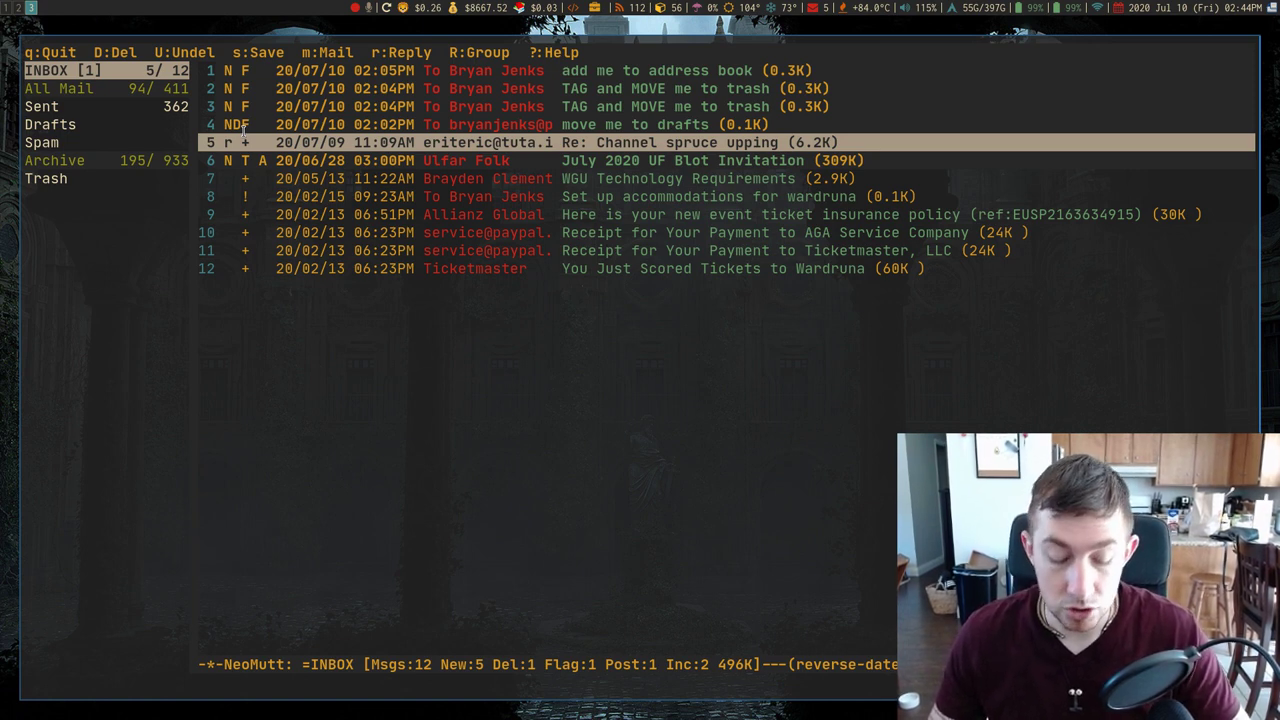
# Step: Jump to the Drafts folder with gd, purging the deleted inbox message
pyautogui.press('g')
pyautogui.press('d')
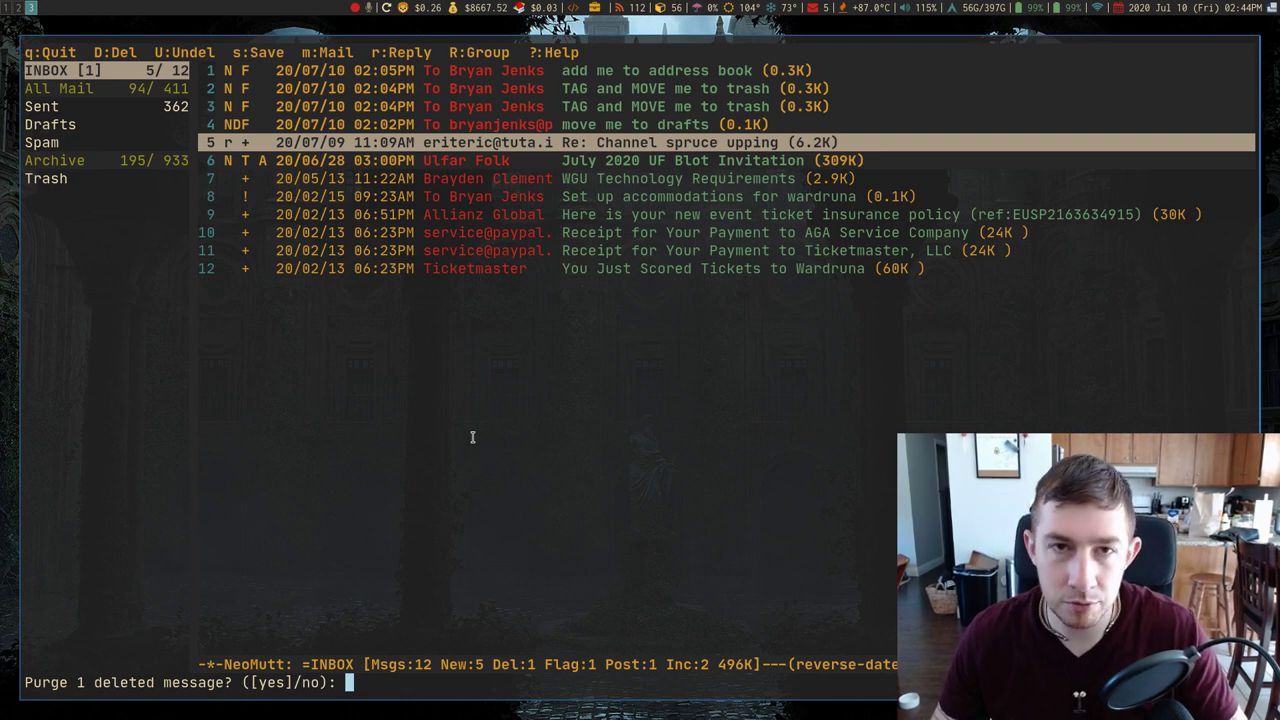
pyautogui.press('y')
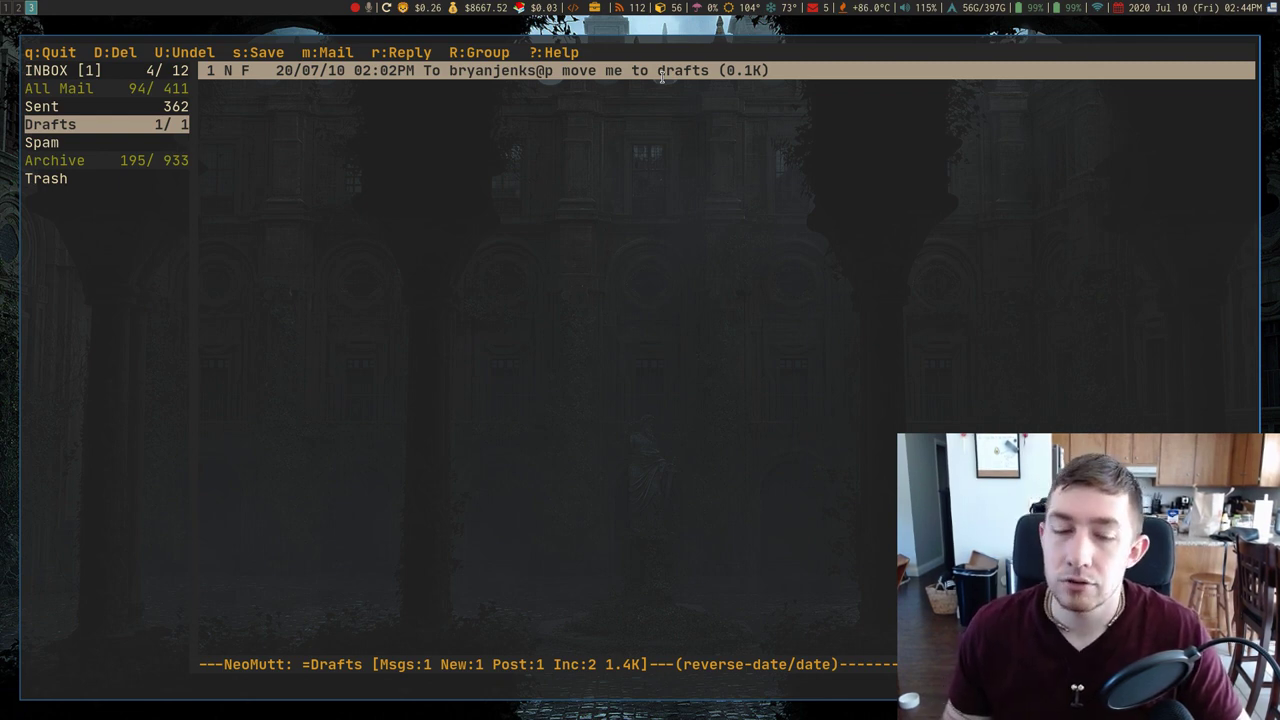
# Step: Delete the draft, then return to the inbox with gi and purge it
pyautogui.hotkey('shift', 'd')
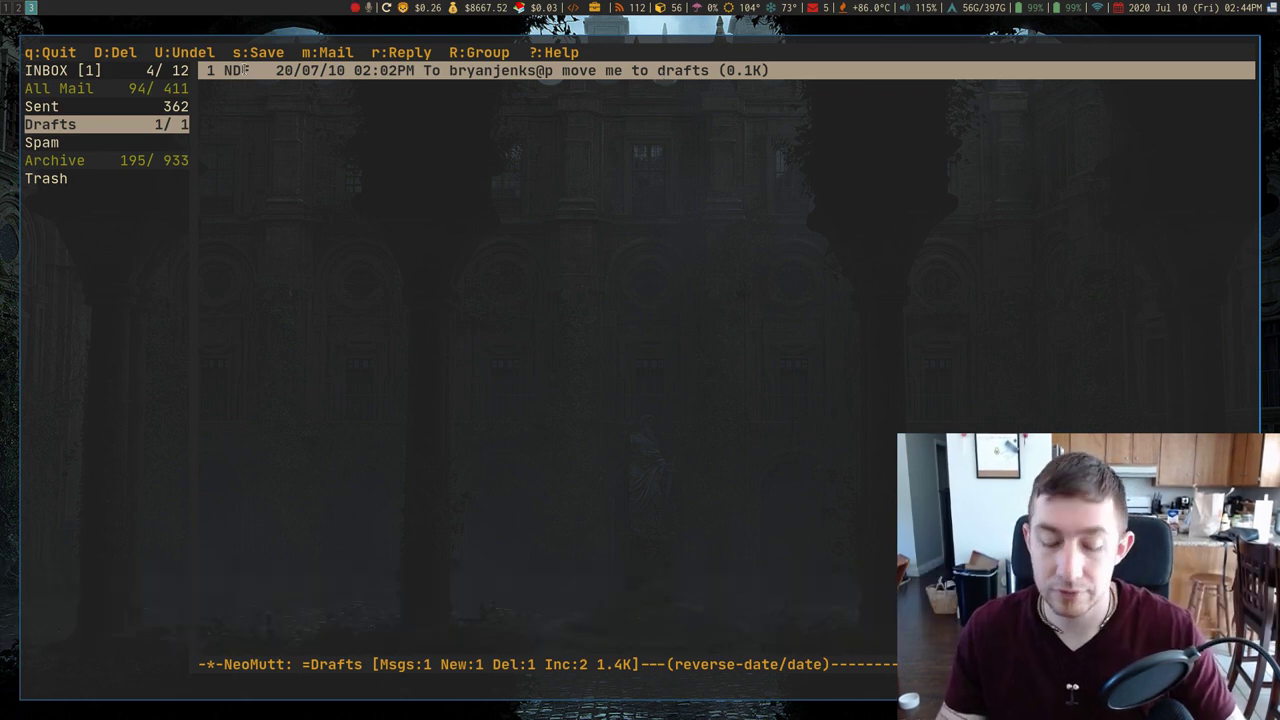
pyautogui.press('g')
pyautogui.press('i')
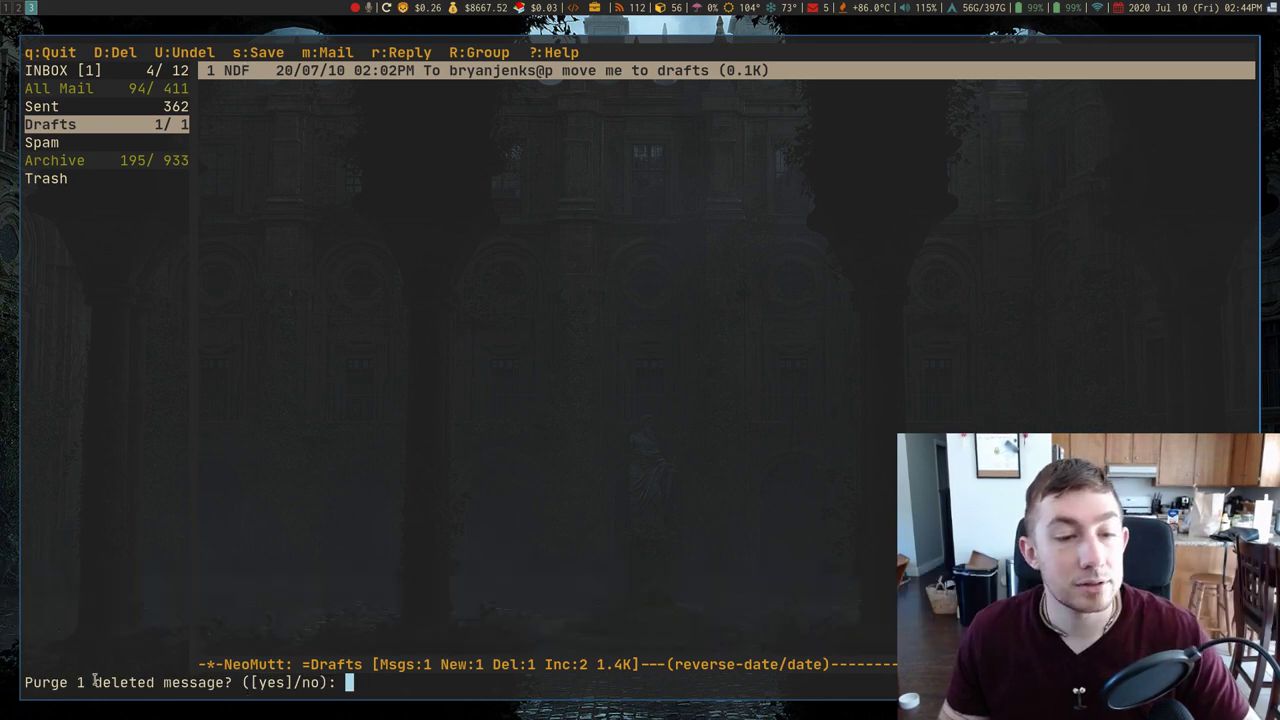
pyautogui.press('y')
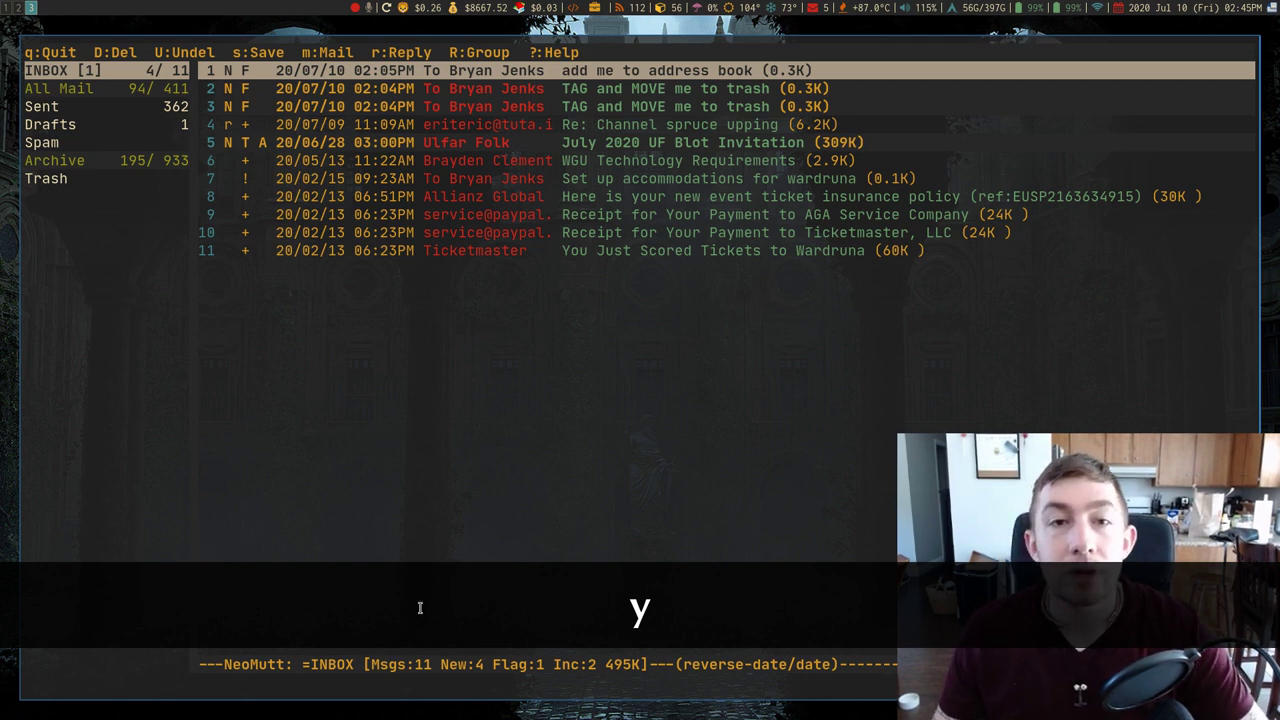
# Step: Tag both 'TAG and MOVE me to trash' messages, messages 2 and 3
pyautogui.press('j')
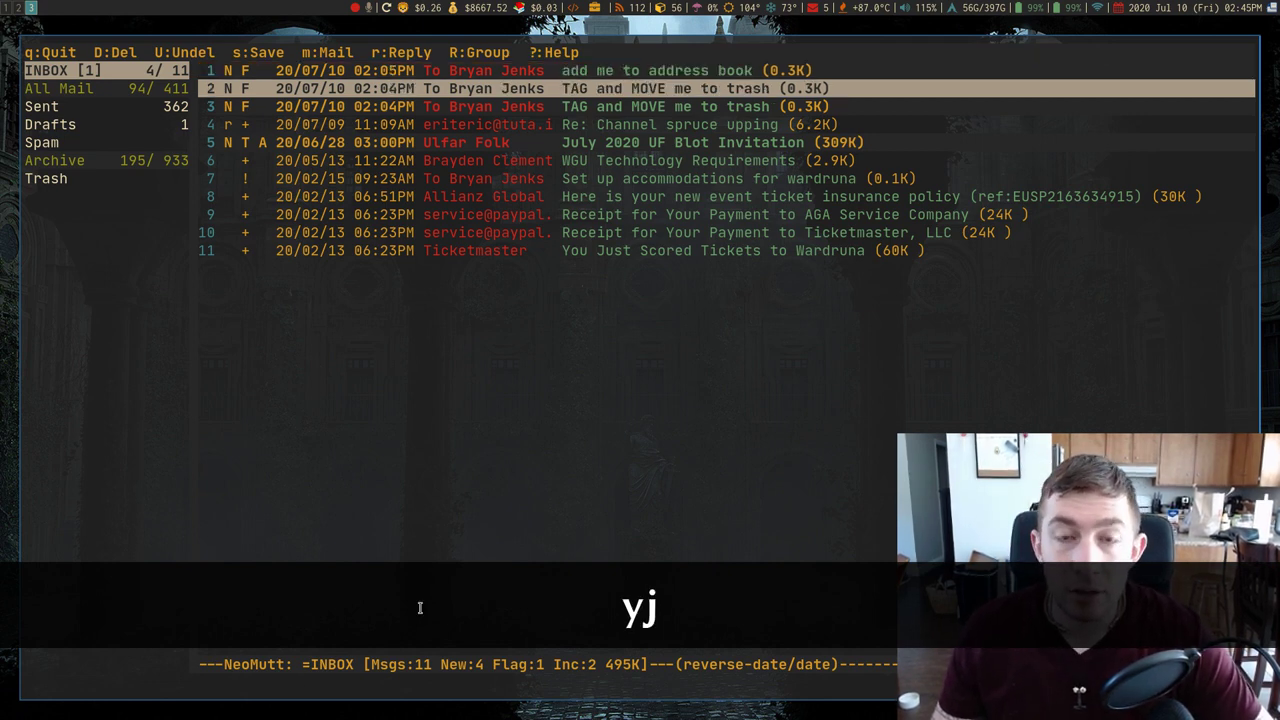
pyautogui.press('t')
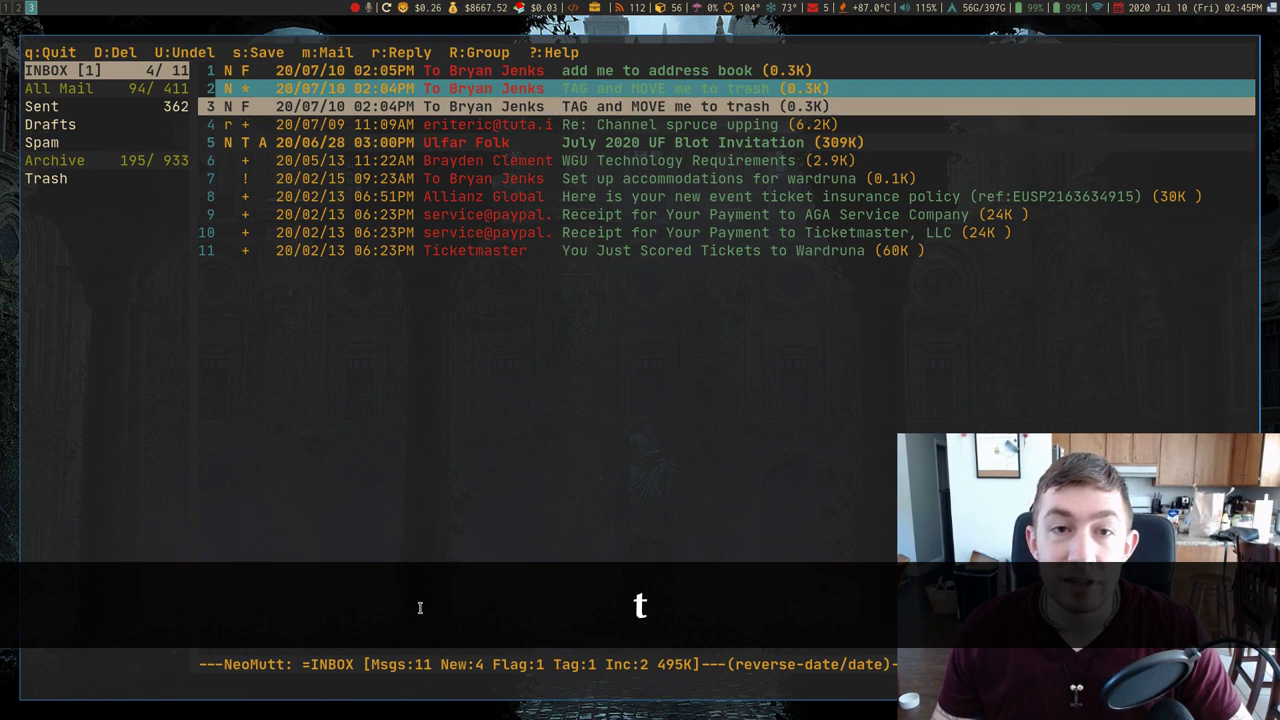
pyautogui.press('t')
pyautogui.press('j')
pyautogui.press('k')
pyautogui.press('k')
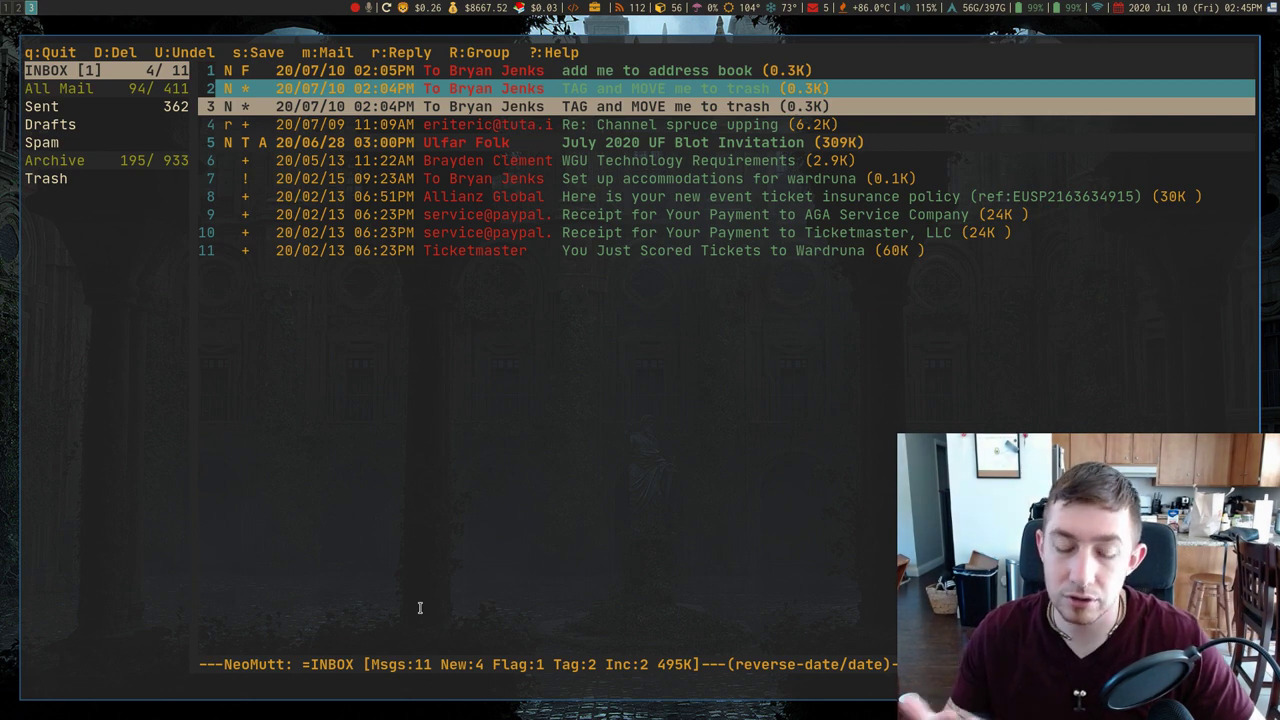
pyautogui.press('j')
pyautogui.press('k')
pyautogui.press('j')
pyautogui.press('k')
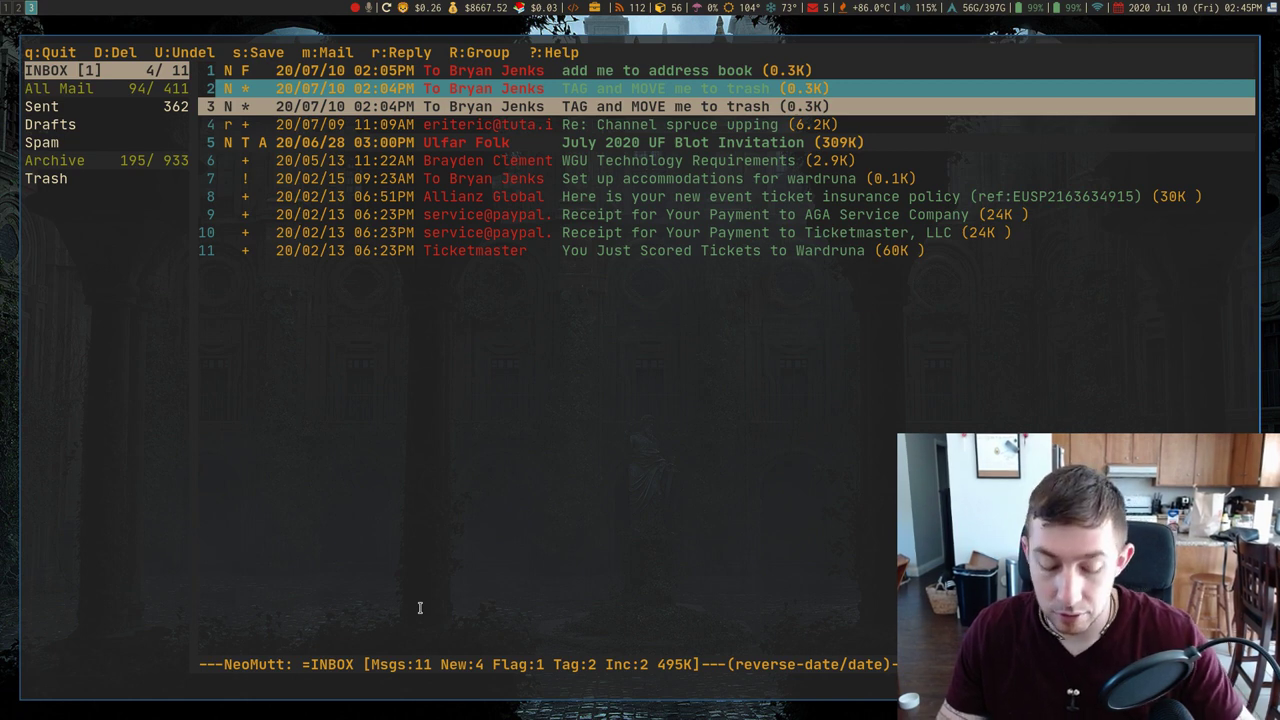
# Step: Move the tagged messages to Trash, then purge them on returning to the inbox
pyautogui.hotkey('shift', 'm')
pyautogui.press('t')
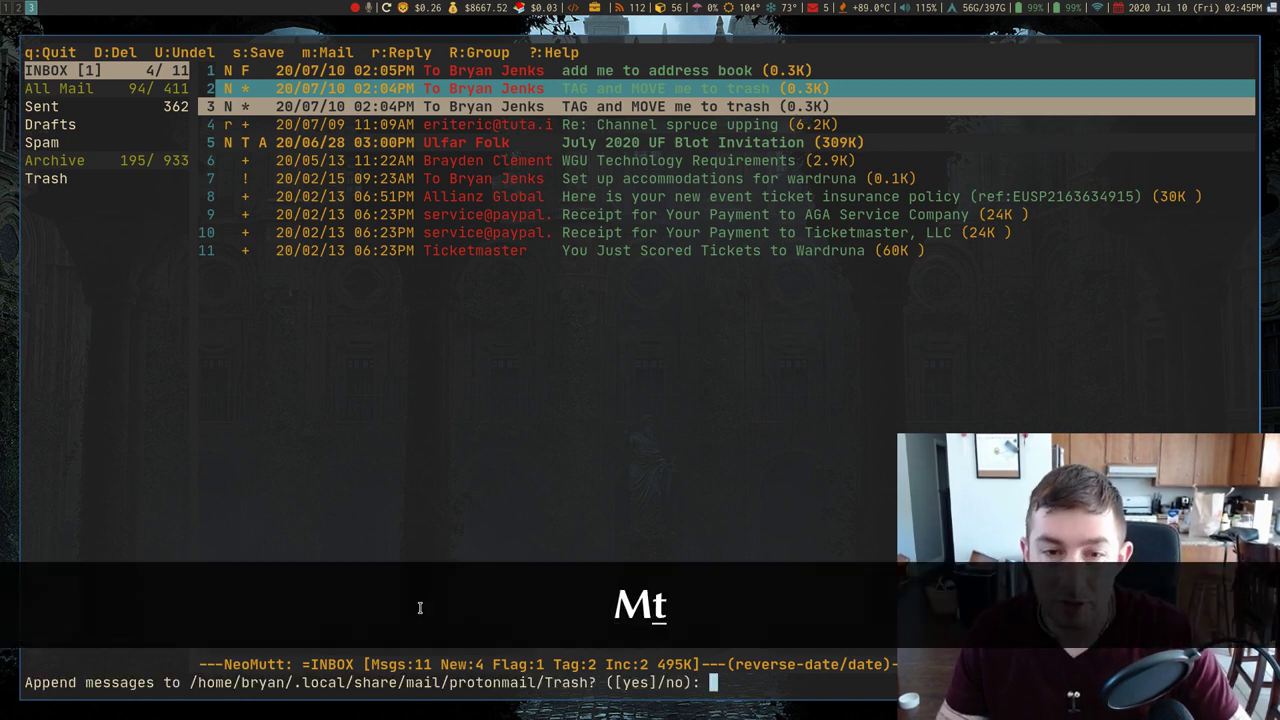
pyautogui.press('y')
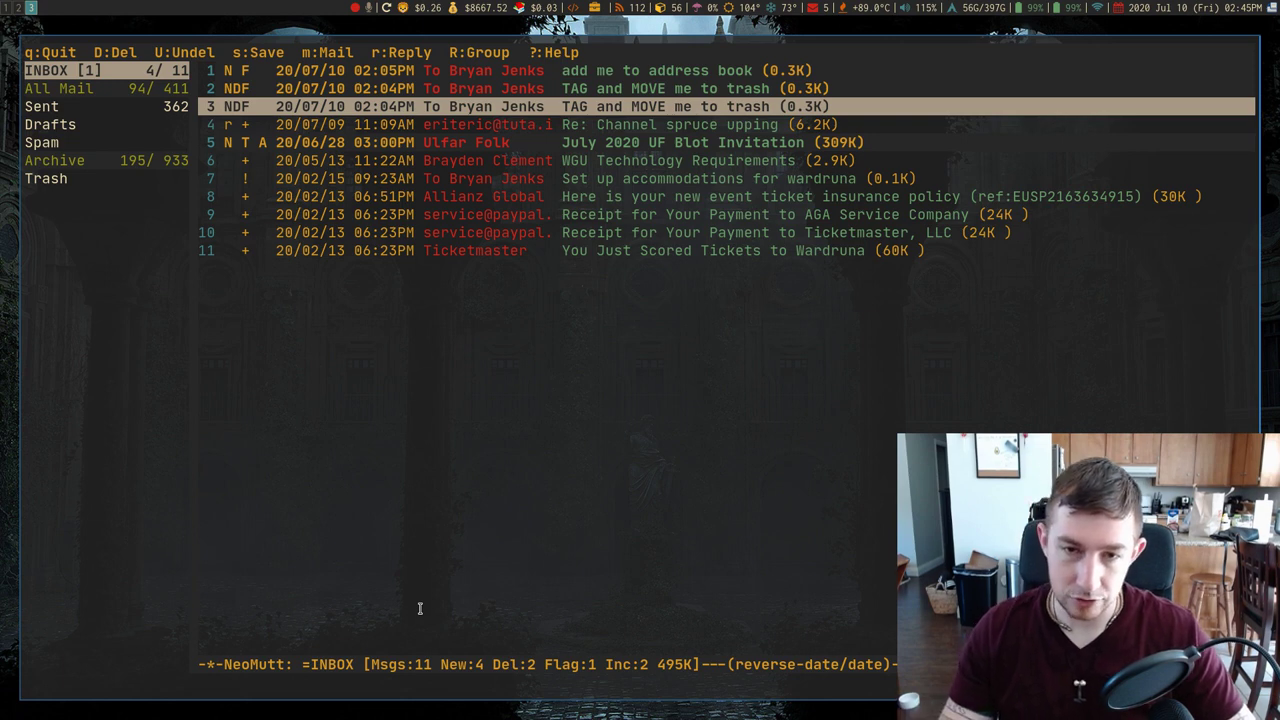
pyautogui.press('g')
pyautogui.press('i')
pyautogui.press('y')
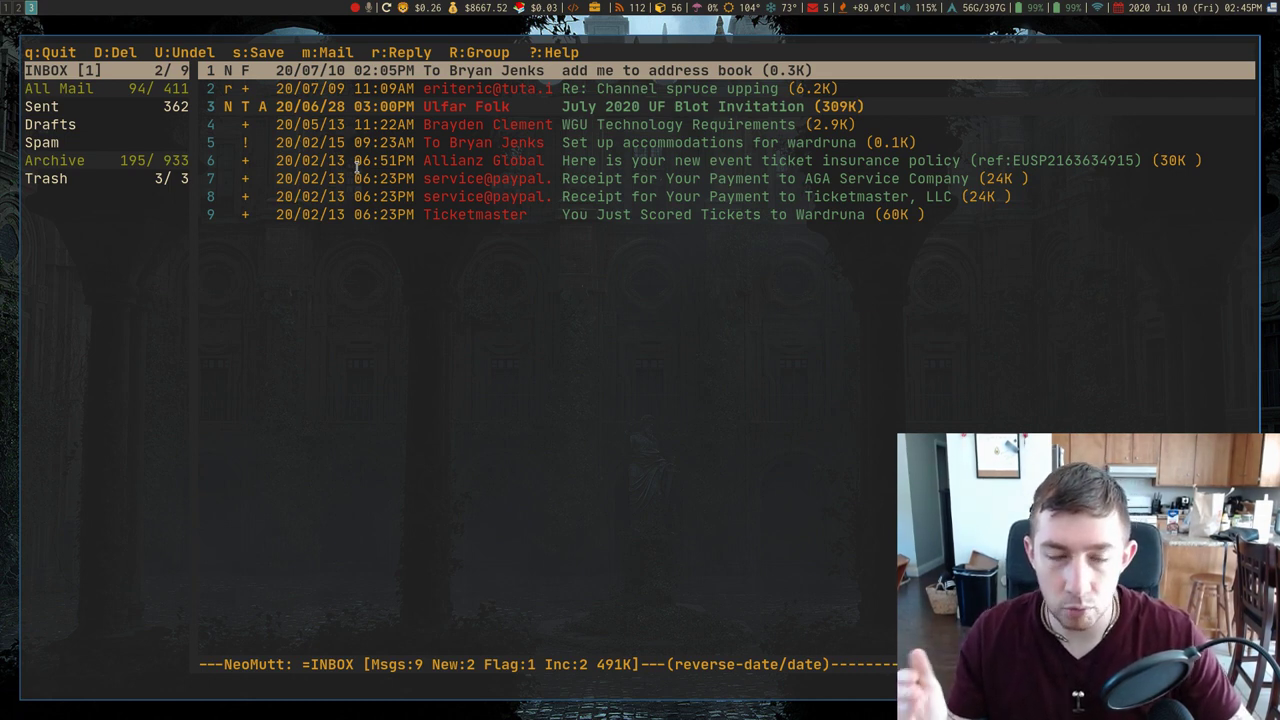
# Step: Launch a screen tool from the program launcher, searching 'record' then 'scre'
pyautogui.press('super+d')
pyautogui.write('record')
pyautogui.press('Return')
pyautogui.press('Return')
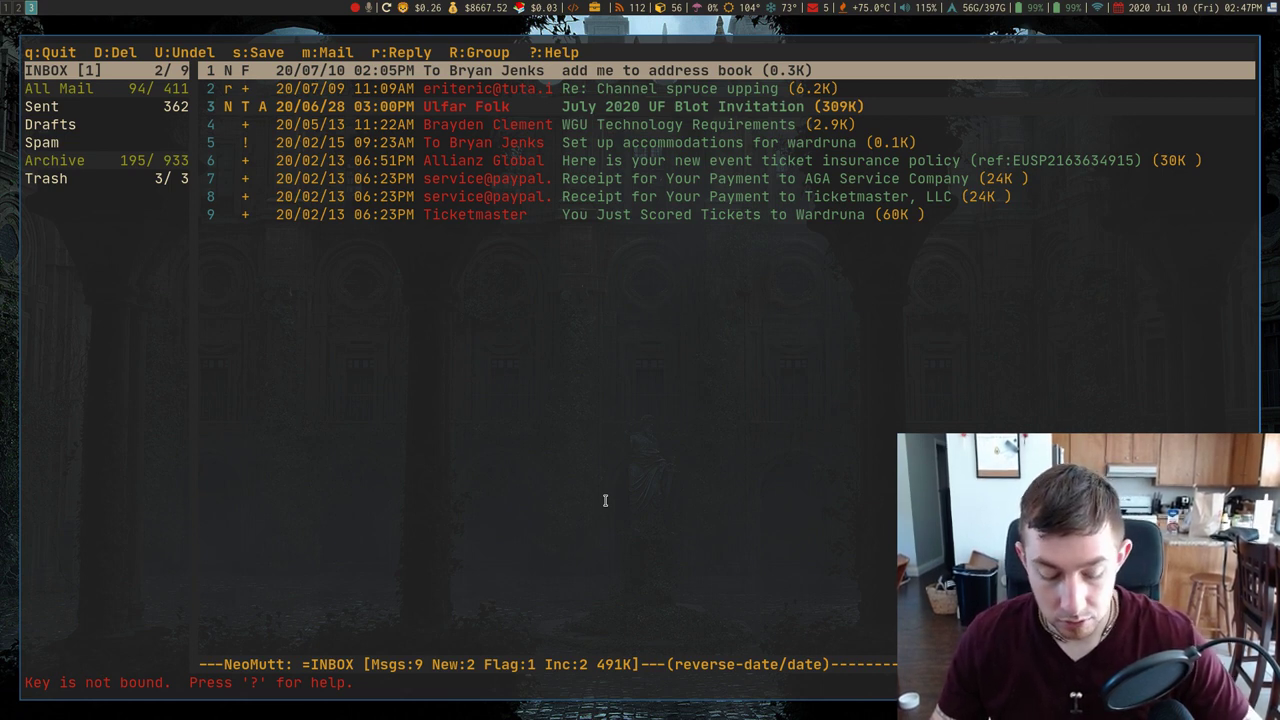
pyautogui.press('super+d')
pyautogui.write('scre')
pyautogui.press('Return')
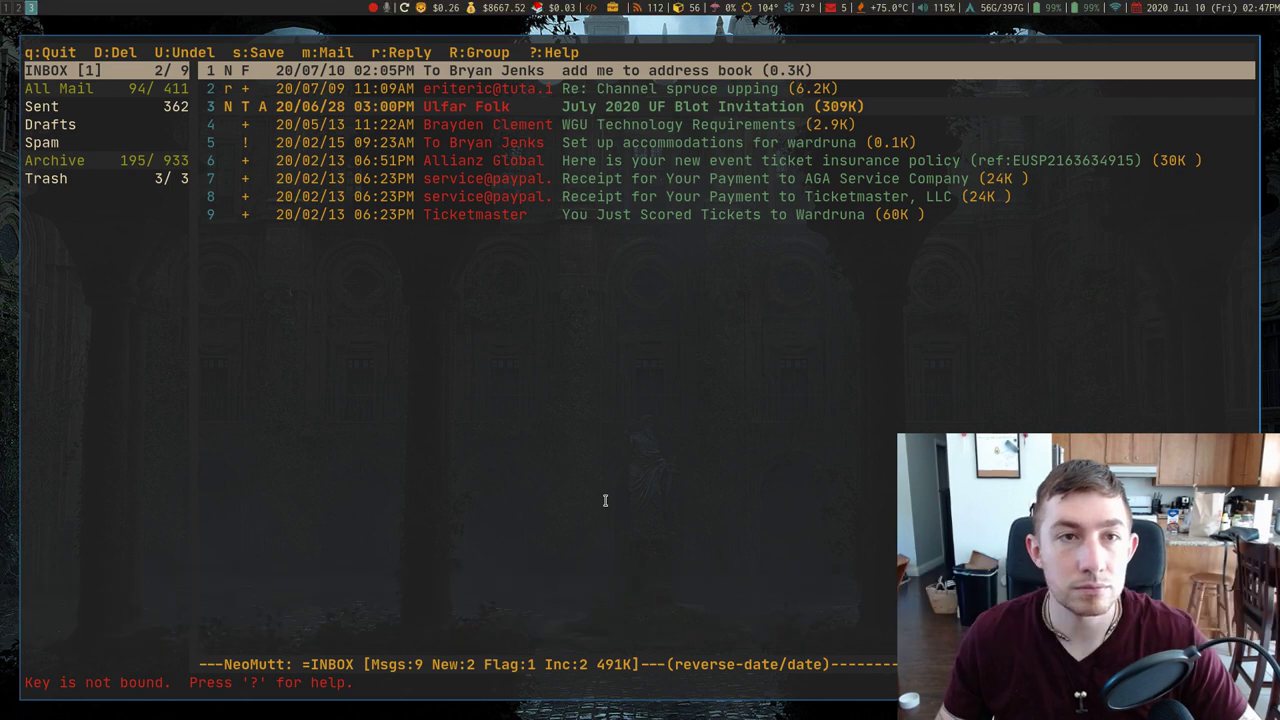
# Step: In a new enlarged terminal, cd into .config/mutt/accounts/ and run ranger
pyautogui.press('super+Return')
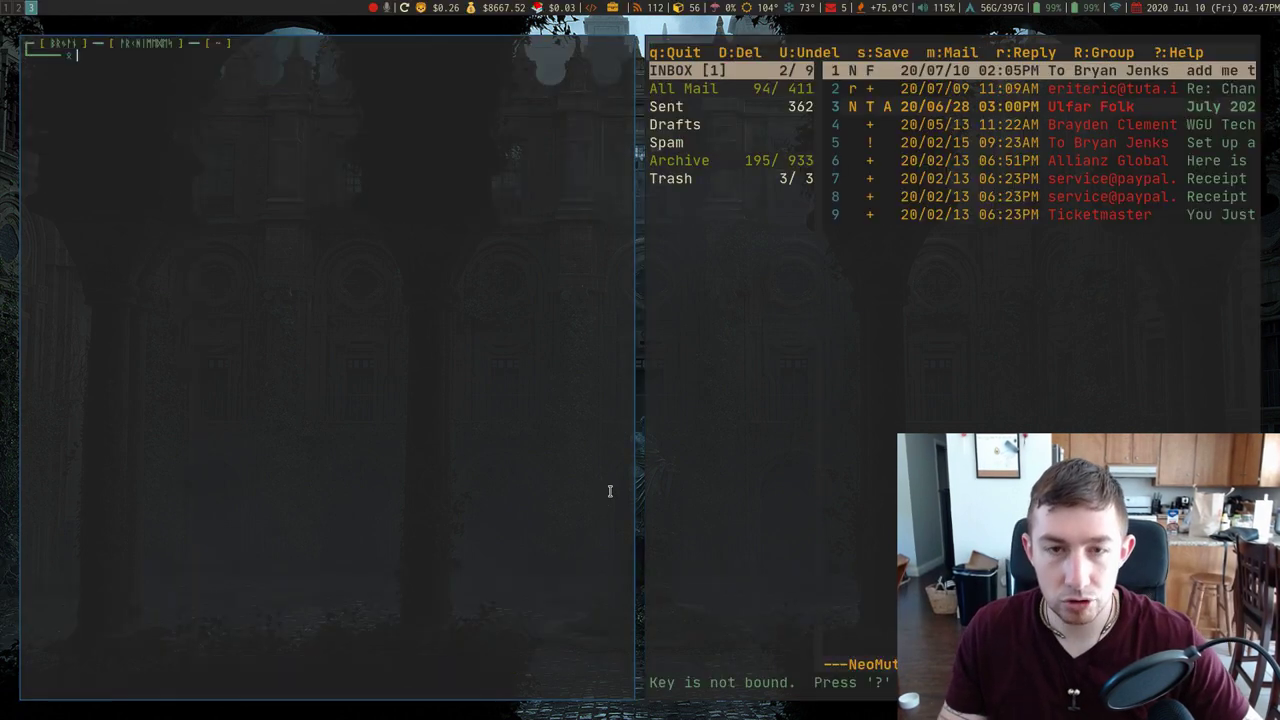
pyautogui.hotkey('alt', 'shift', 'k')
pyautogui.hotkey('alt', 'shift', 'k')
pyautogui.hotkey('alt', 'shift', 'k')
pyautogui.hotkey('alt', 'shift', 'k')
pyautogui.hotkey('alt', 'shift', 'k')
pyautogui.hotkey('alt', 'shift', 'k')
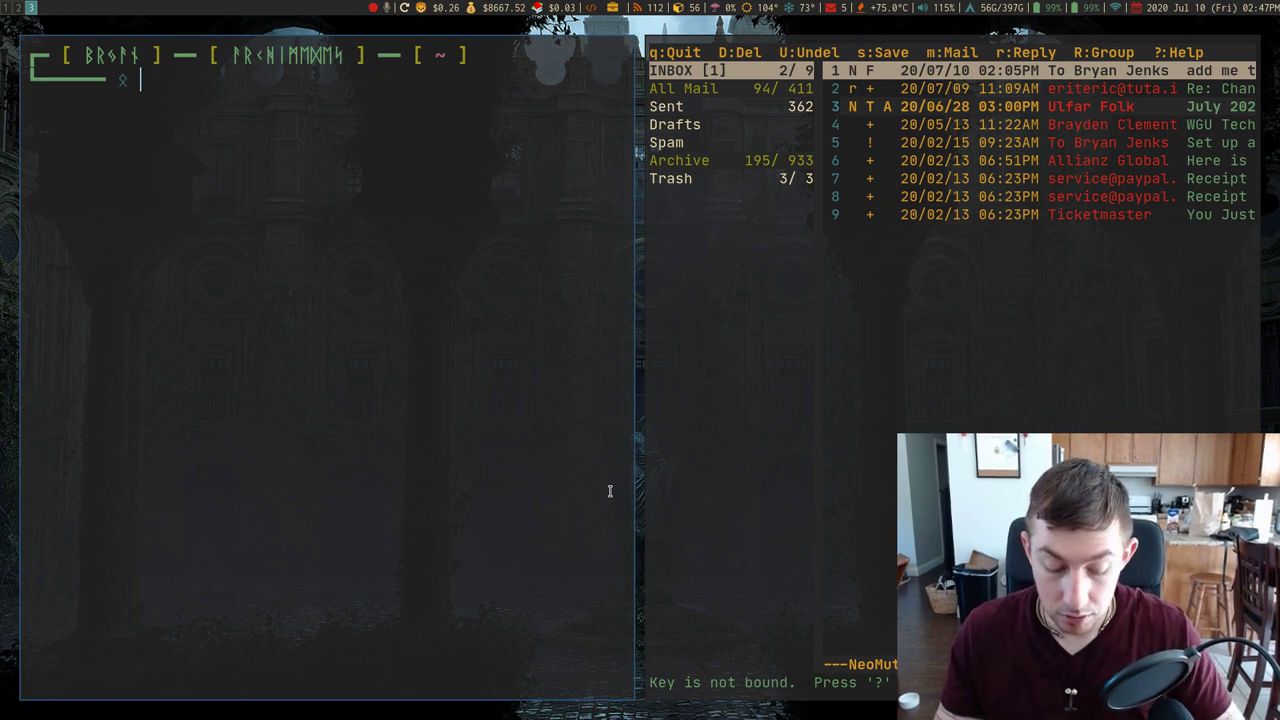
pyautogui.write('cd .config/')
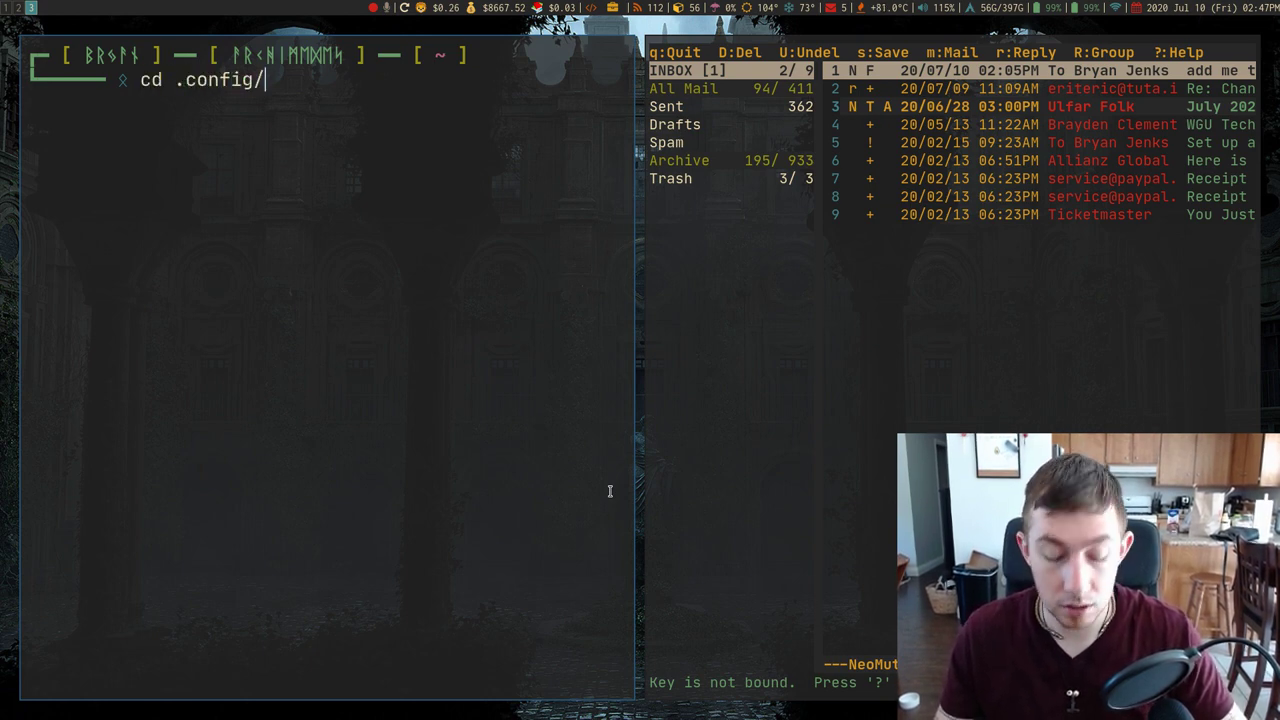
pyautogui.write('mutt/accounts/')
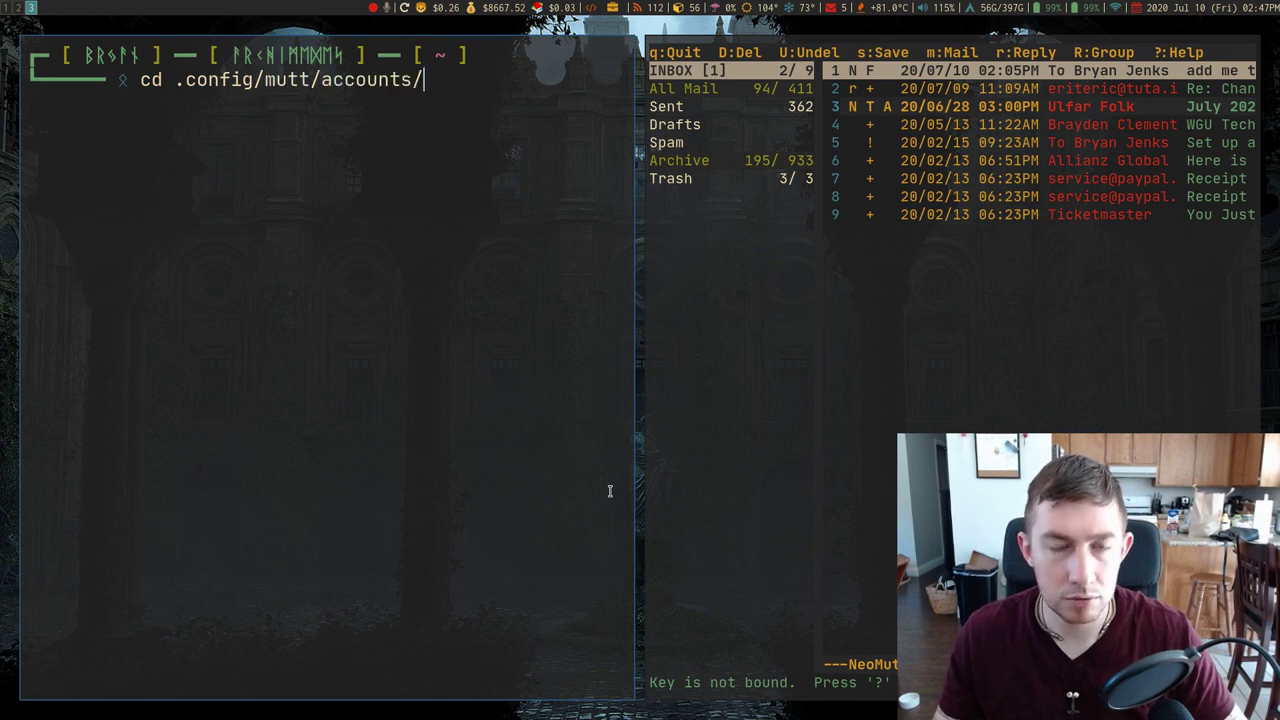
pyautogui.press('Tab')
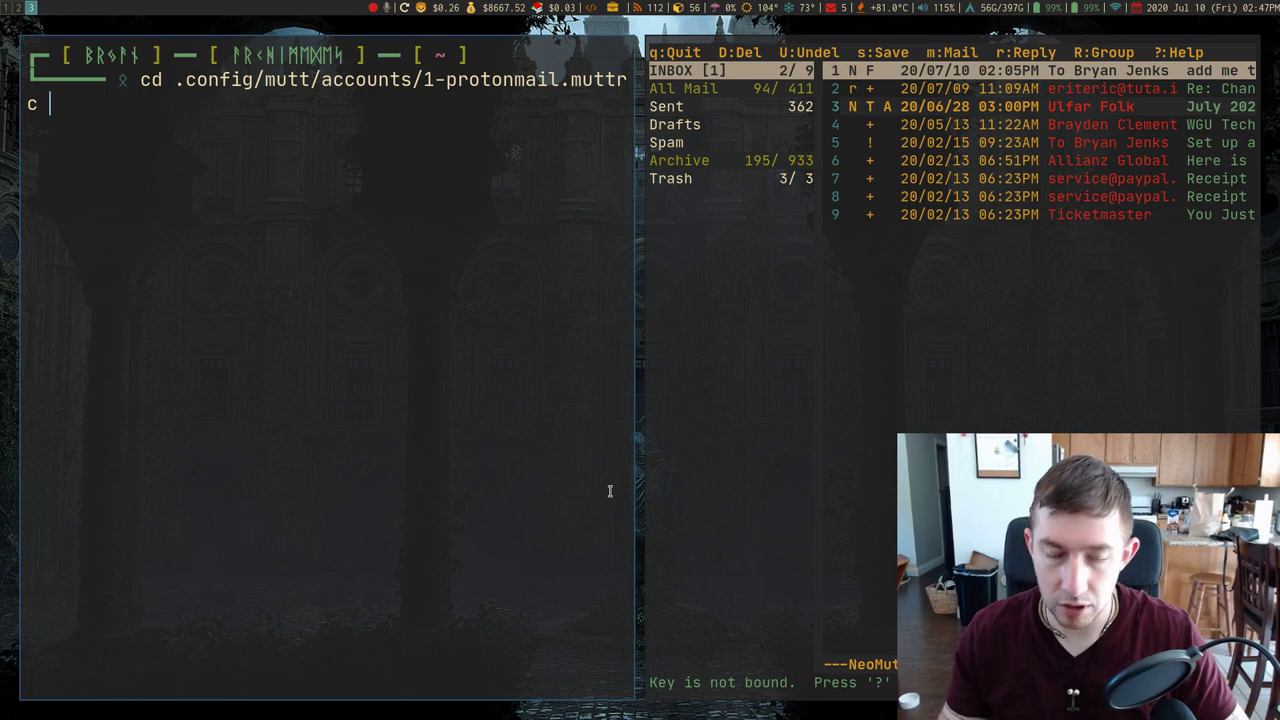
pyautogui.press('Return')
pyautogui.press('Up')
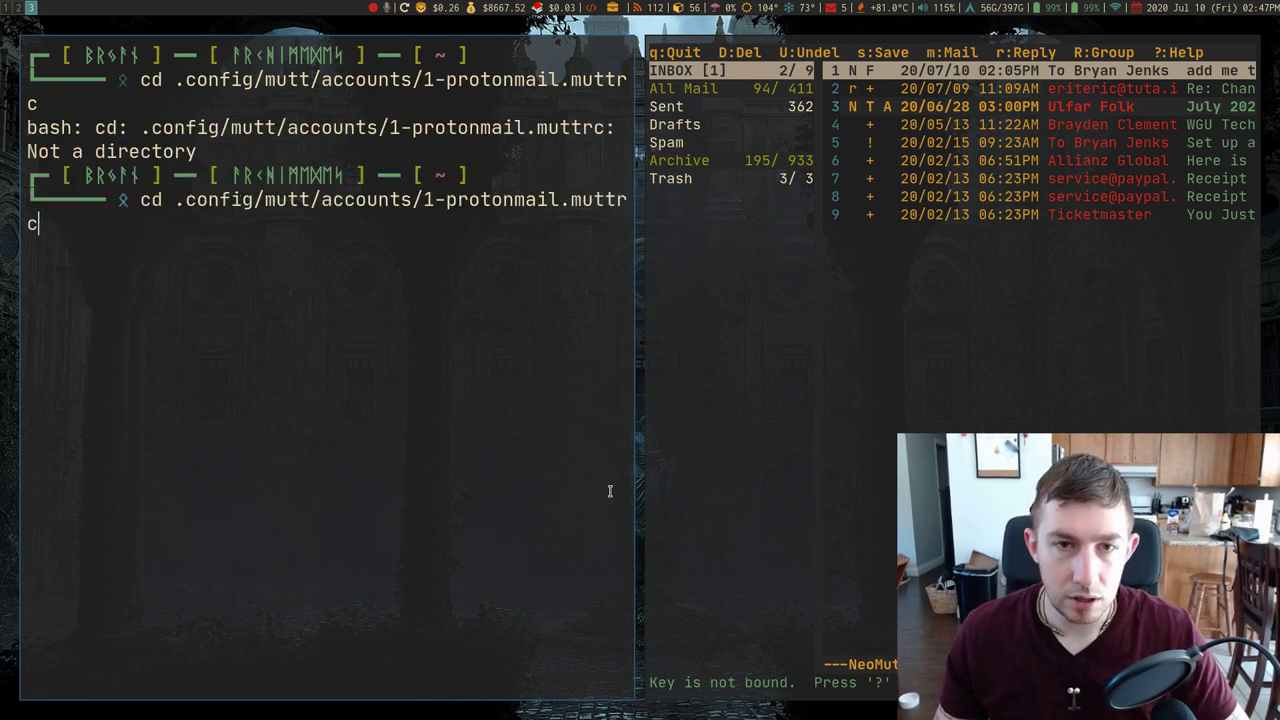
pyautogui.press('BackSpace')
pyautogui.press('BackSpace')
pyautogui.press('BackSpace')
pyautogui.press('BackSpace')
pyautogui.press('BackSpace')
pyautogui.press('BackSpace')
pyautogui.press('BackSpace')
pyautogui.press('BackSpace')
pyautogui.press('BackSpace')
pyautogui.press('BackSpace')
pyautogui.press('BackSpace')
pyautogui.press('BackSpace')
pyautogui.press('BackSpace')
pyautogui.press('BackSpace')
pyautogui.press('BackSpace')
pyautogui.press('BackSpace')
pyautogui.press('BackSpace')
pyautogui.press('BackSpace')
pyautogui.press('BackSpace')
pyautogui.press('Return')
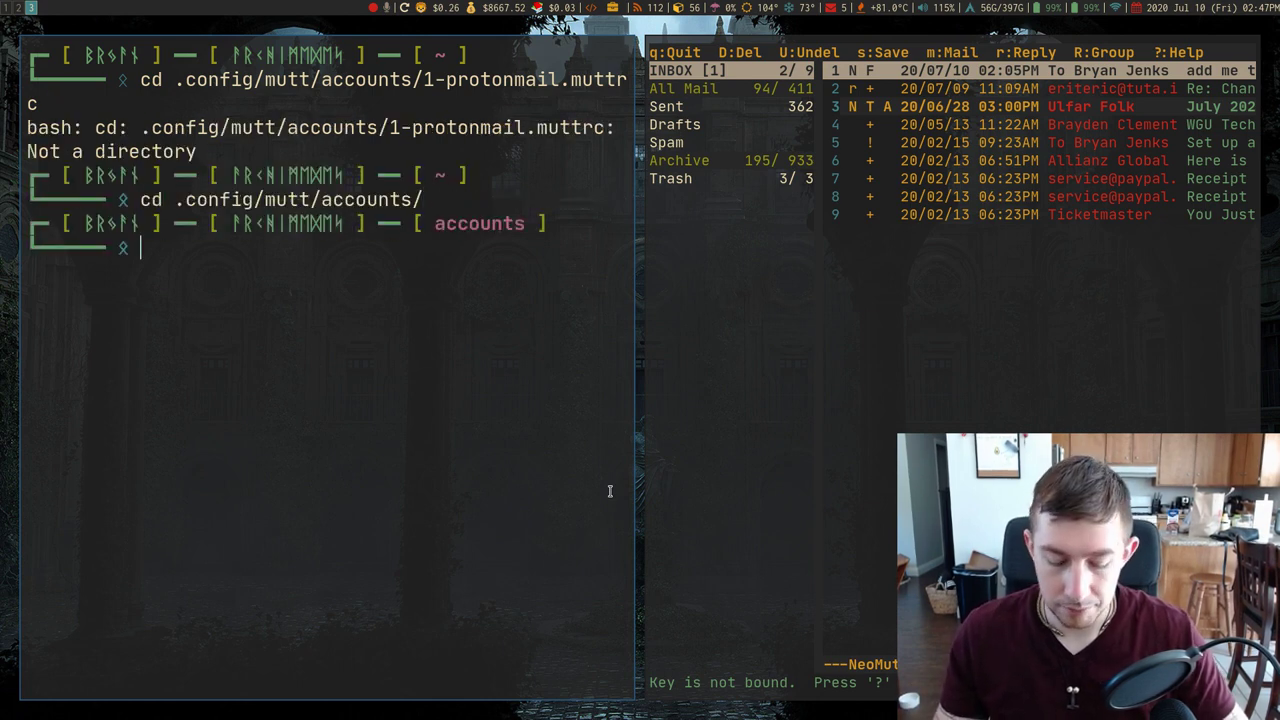
pyautogui.write('ranger')
pyautogui.press('Return')
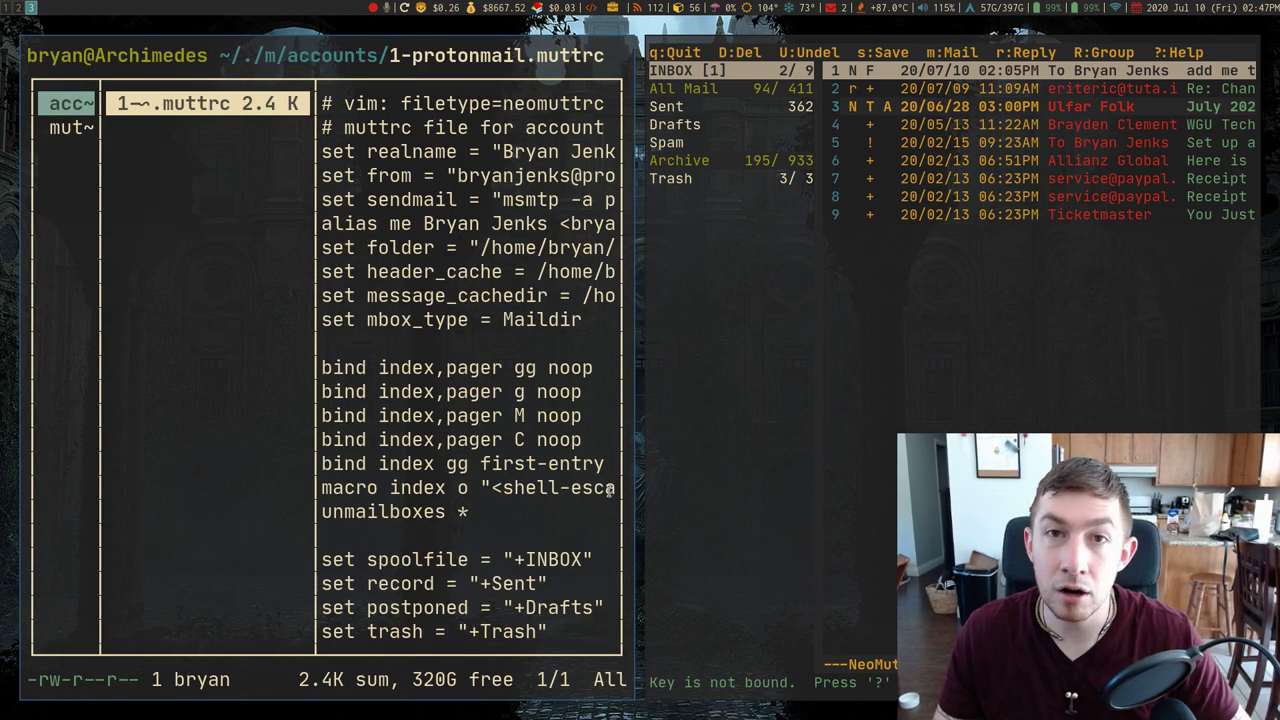
# Step: Open 1-protonmail.muttrc in Neovim with smaller text, reading its folder macros fullscreen
pyautogui.press('Return')
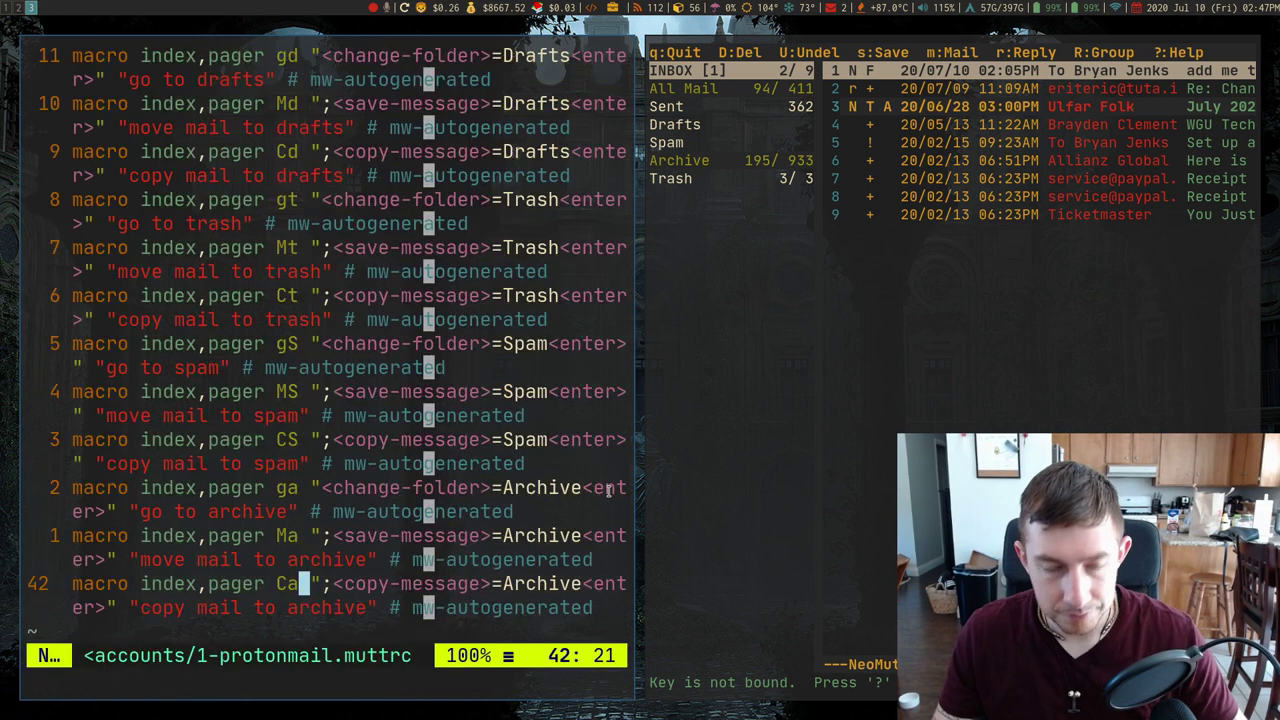
pyautogui.hotkey('alt', 'shift', 'j')
pyautogui.hotkey('alt', 'shift', 'j')
pyautogui.hotkey('alt', 'shift', 'j')
pyautogui.hotkey('alt', 'shift', 'j')
pyautogui.hotkey('alt', 'shift', 'j')
pyautogui.hotkey('alt', 'shift', 'j')
pyautogui.hotkey('alt', 'shift', 'j')
pyautogui.hotkey('alt', 'shift', 'j')
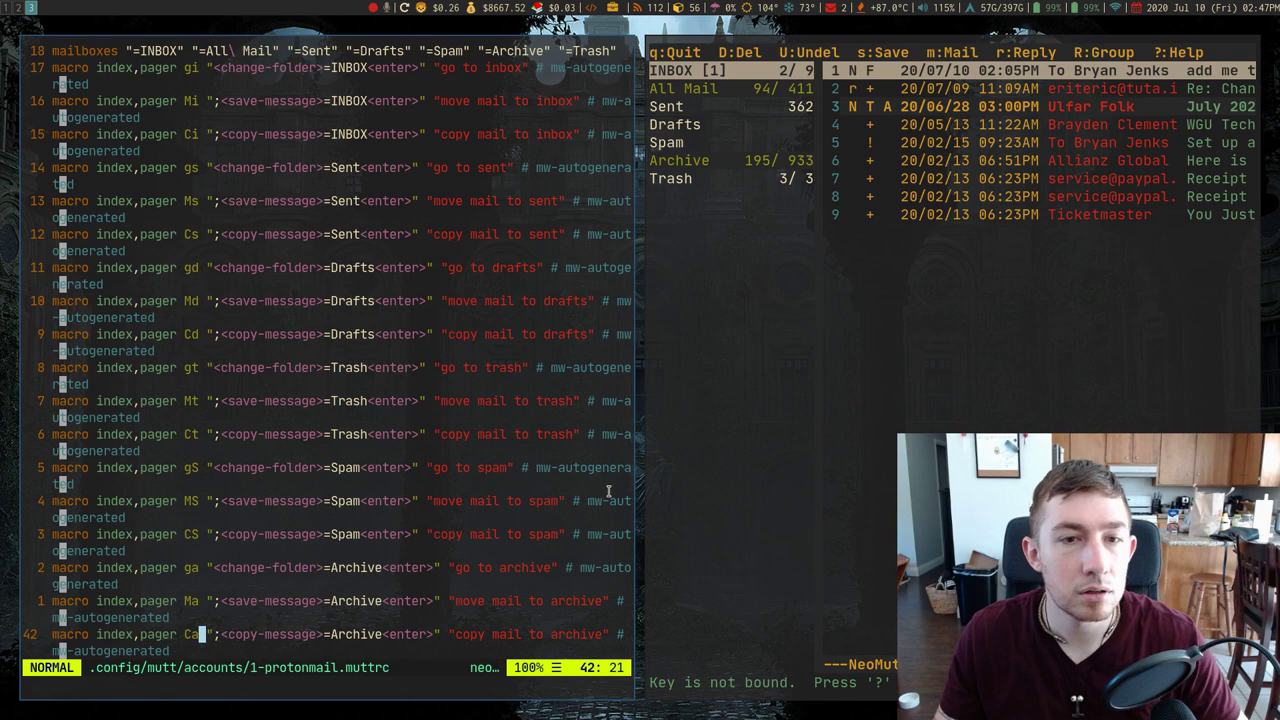
pyautogui.hotkey('alt', 'shift', 'j')
pyautogui.hotkey('alt', 'shift', 'j')
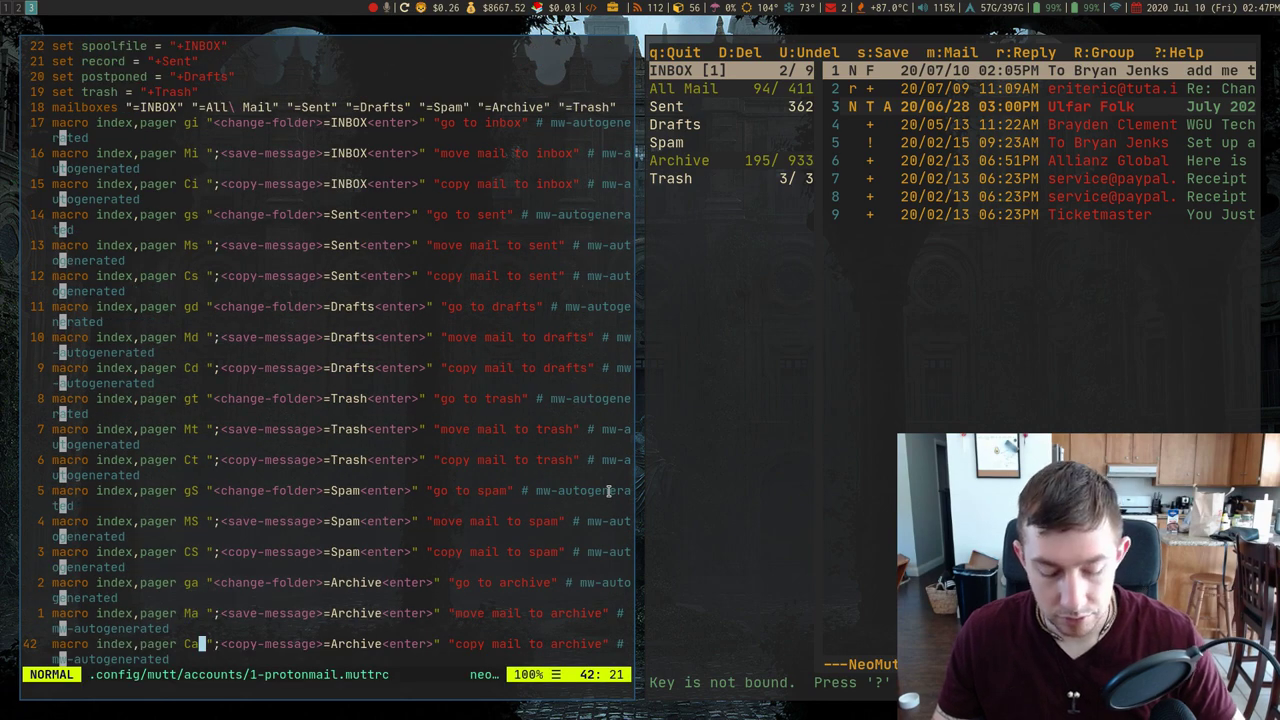
pyautogui.press('super+f')
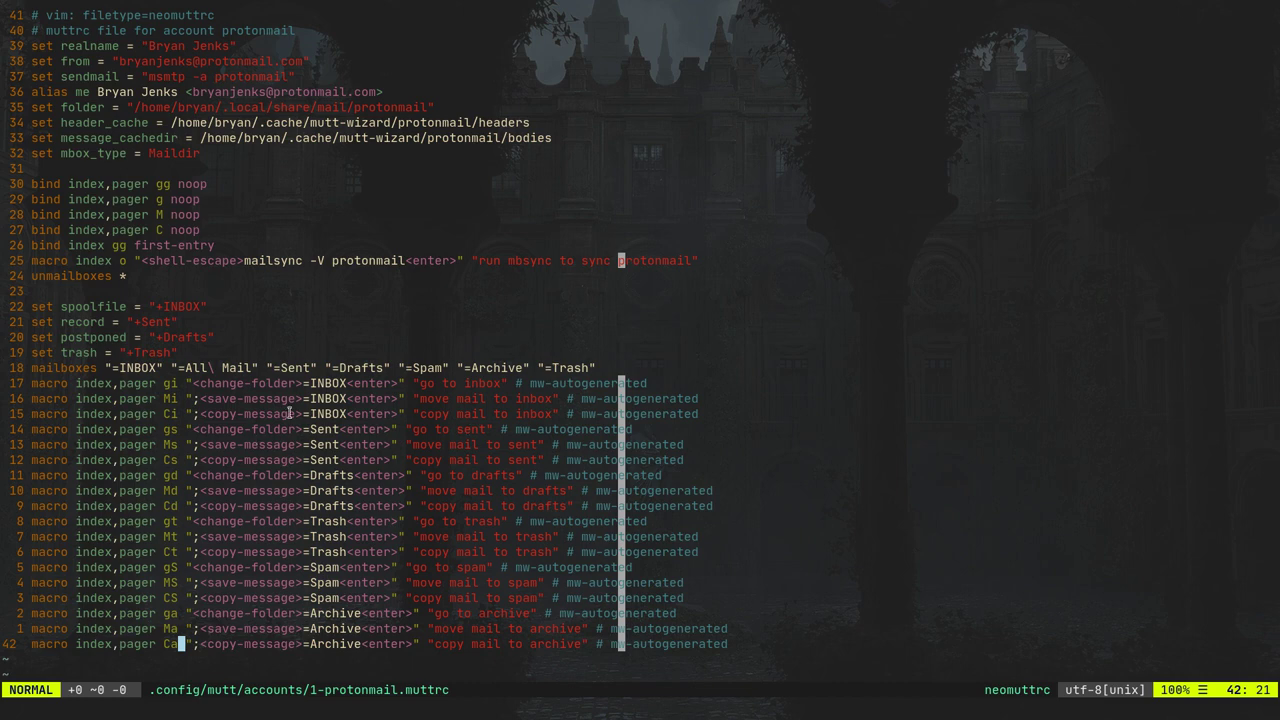
pyautogui.press('super+f')
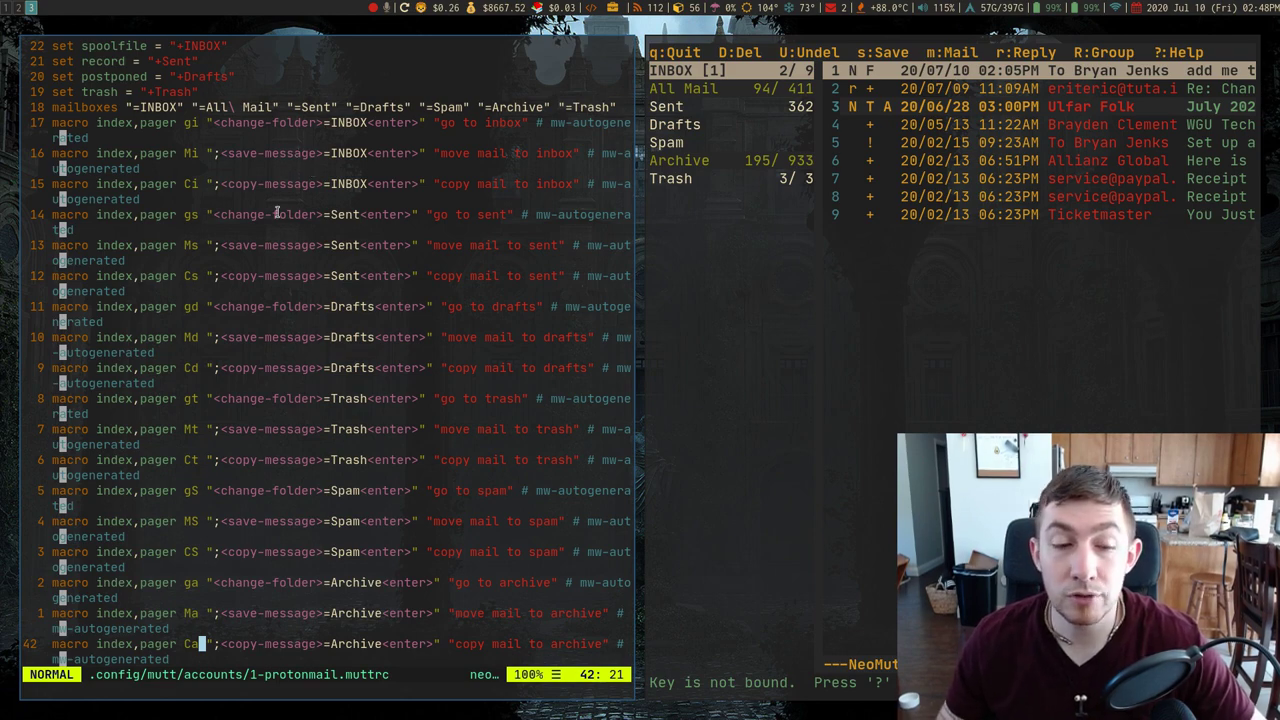
# Step: Save and quit Neovim with :wq and exit the file manager, leaving the 9-message inbox
pyautogui.write(':wq')
pyautogui.press('Return')
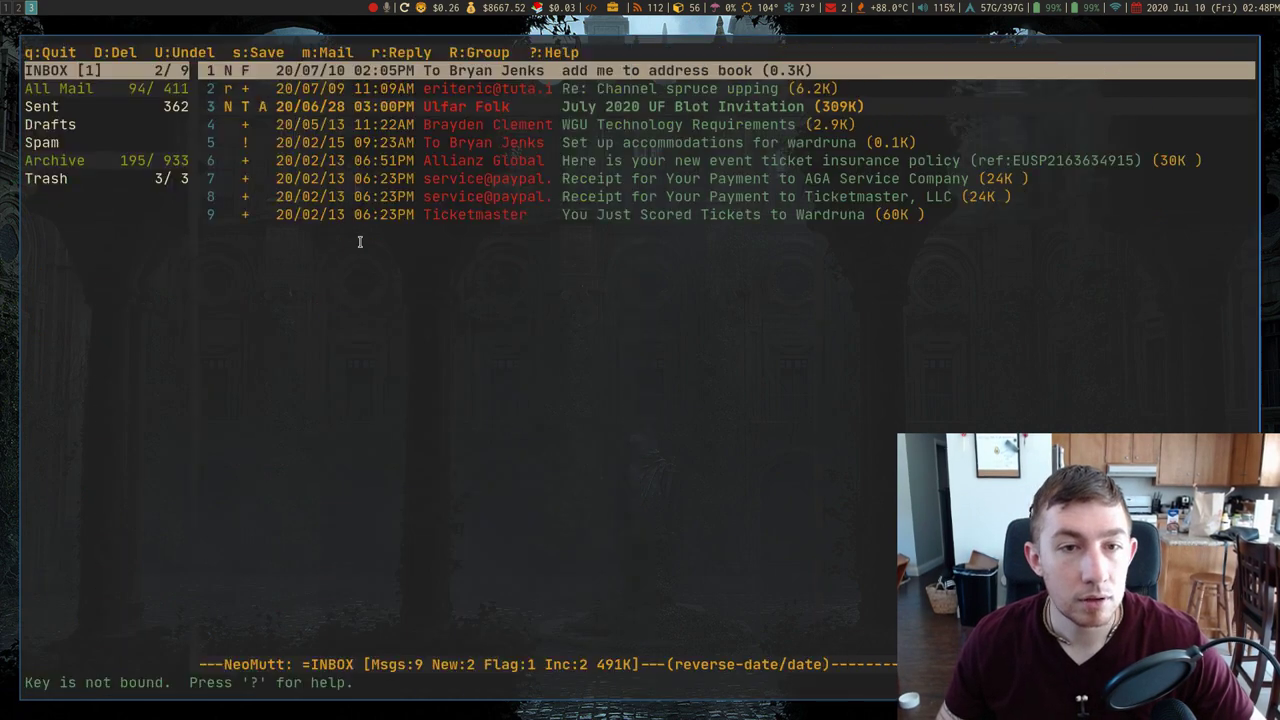
pyautogui.press('q')
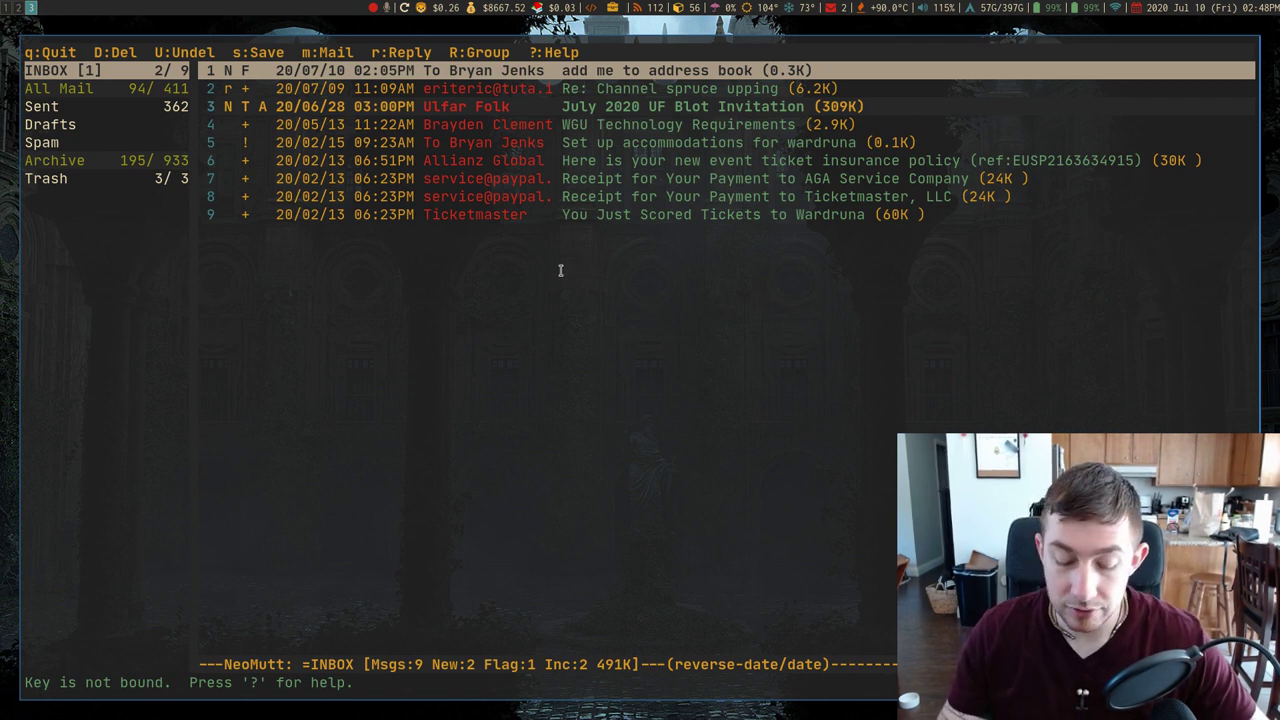
pyautogui.press('j')
pyautogui.press('k')
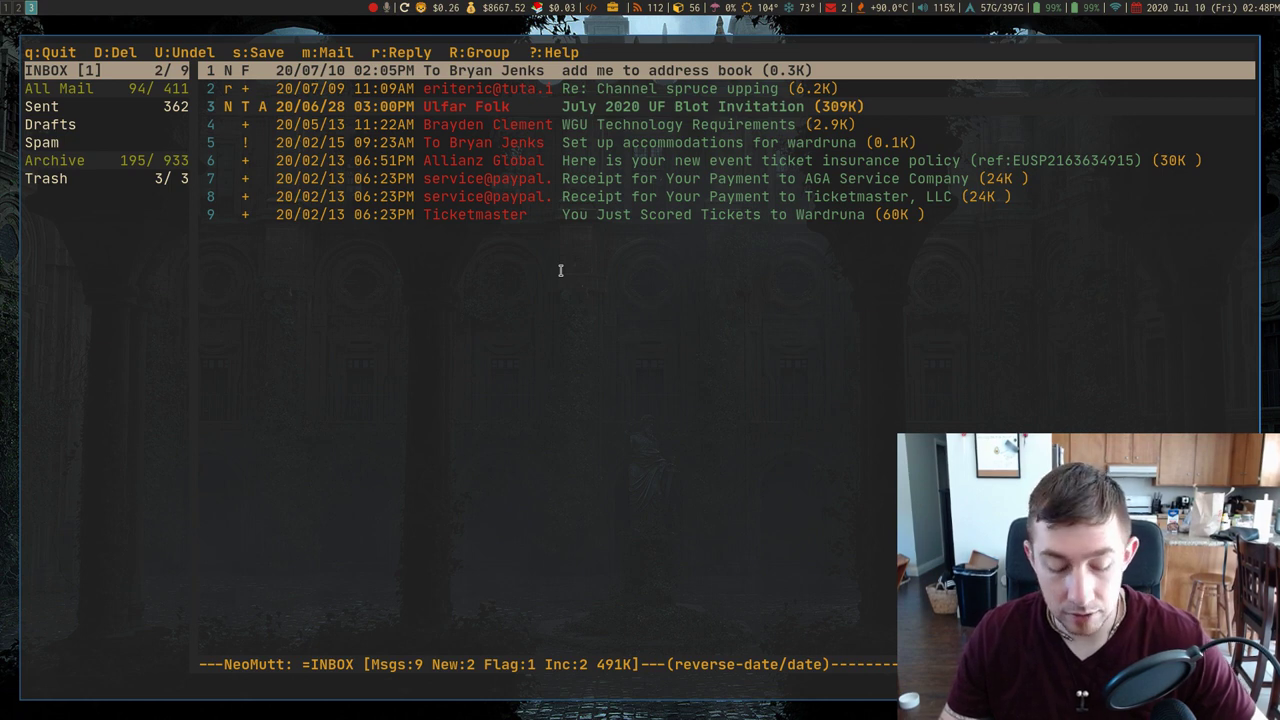
# Step: Launch screenkey from the launcher to display keystrokes
pyautogui.press('super+d')
pyautogui.write('screenkey')
pyautogui.press('Return')
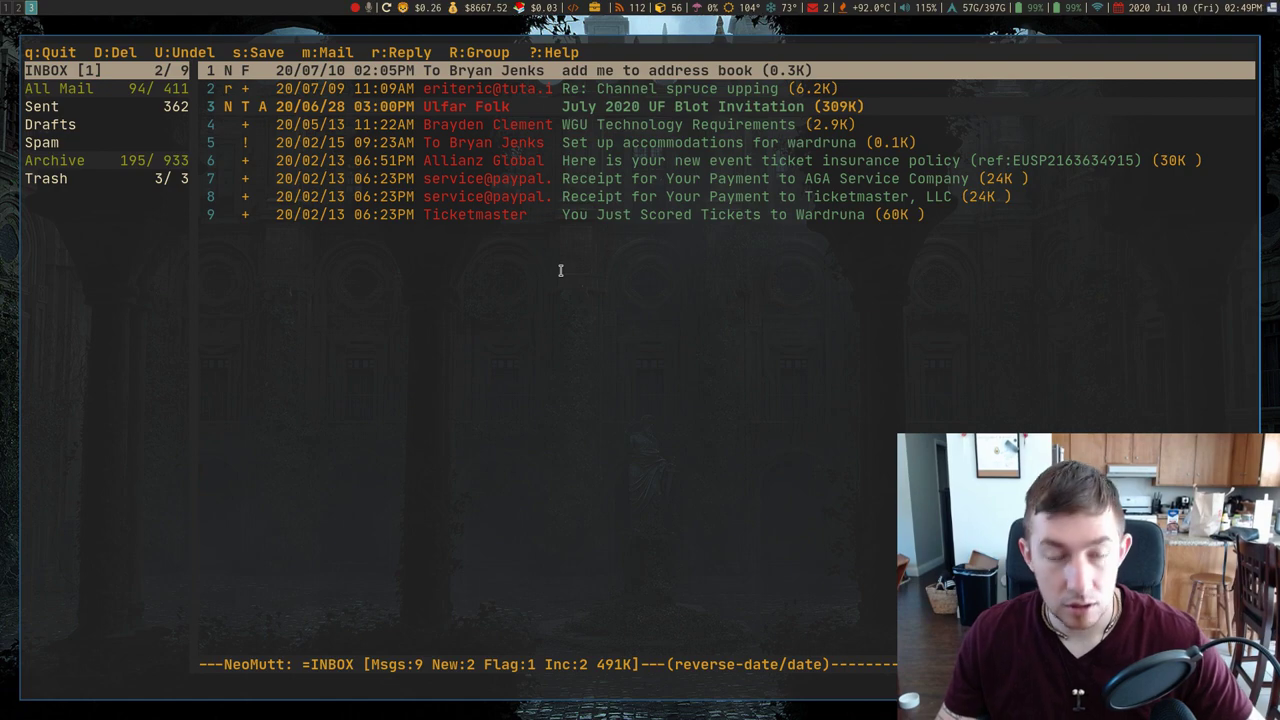
# Step: Offer message 1's sender to abook, then decline the addition with n
pyautogui.press('a')
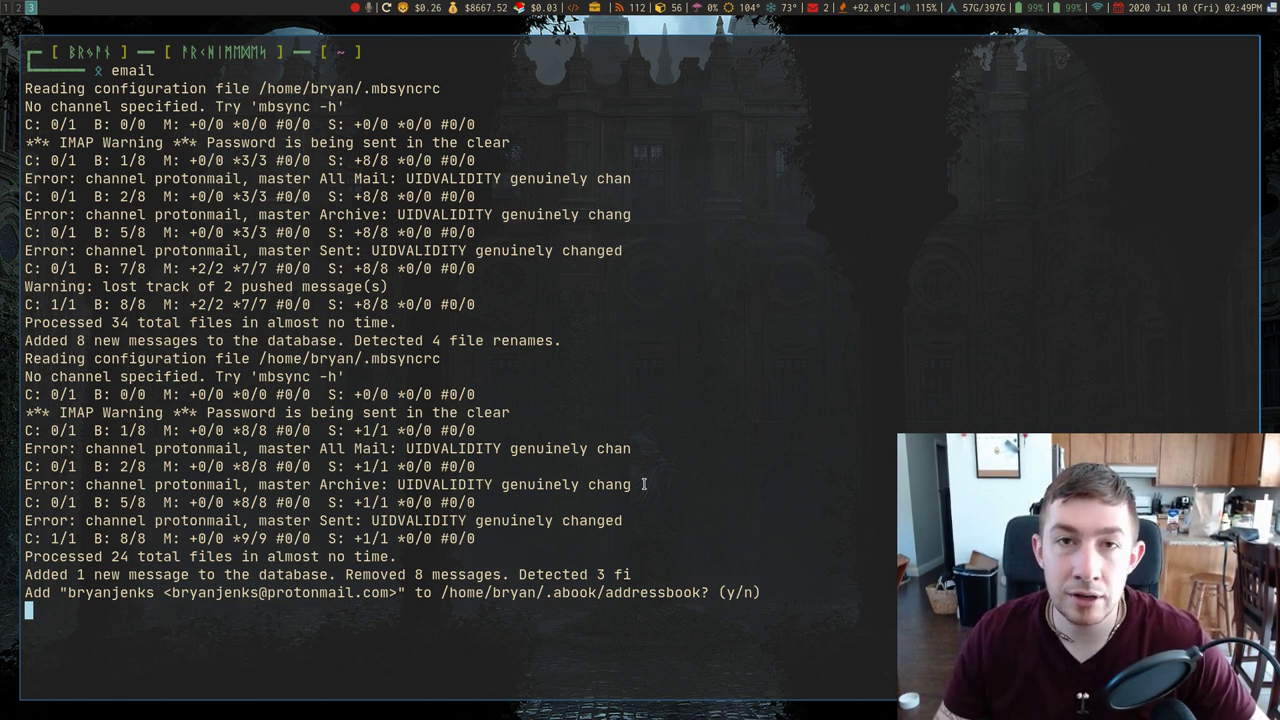
pyautogui.write('n')
pyautogui.press('Return')
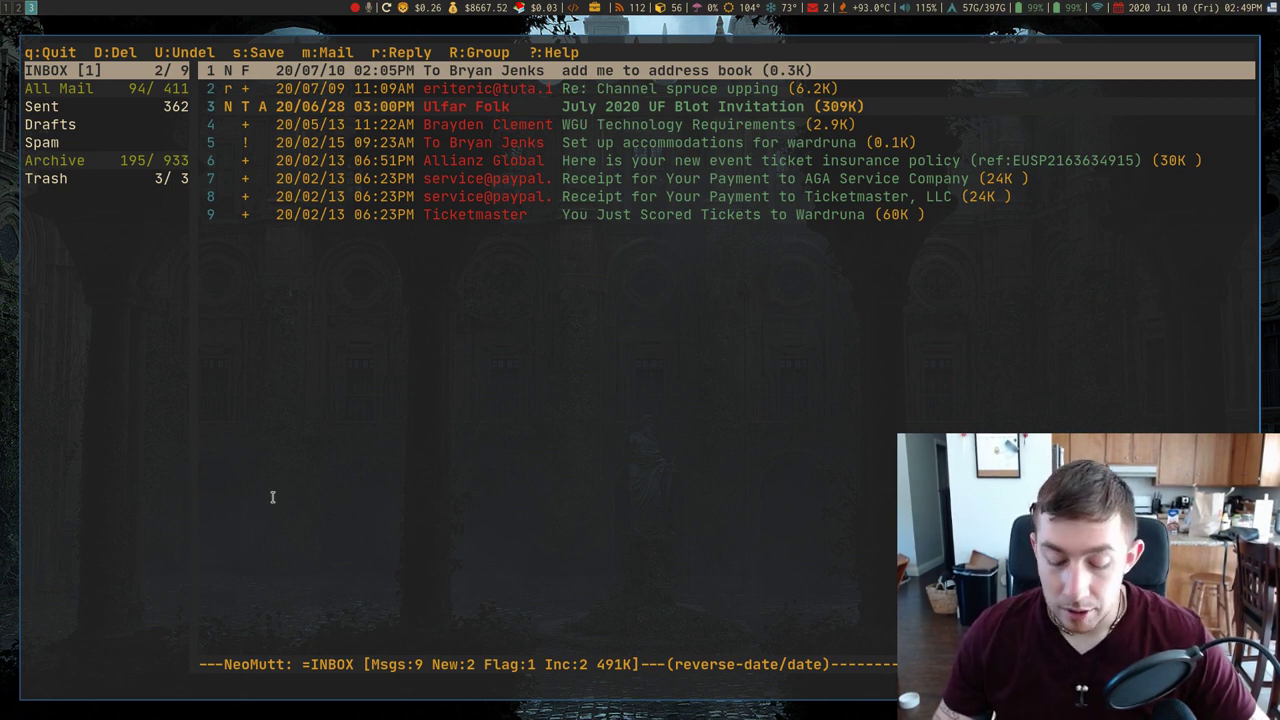
pyautogui.press('m')
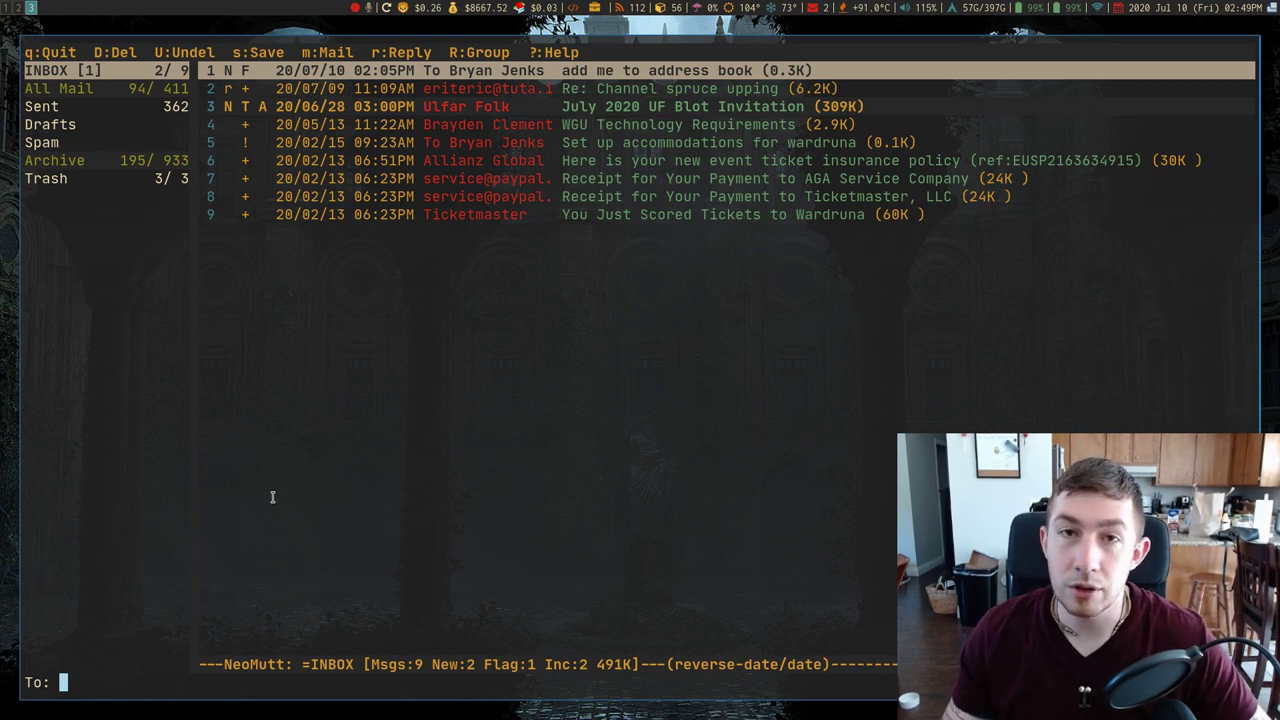
pyautogui.hotkey('ctrl', 'g')
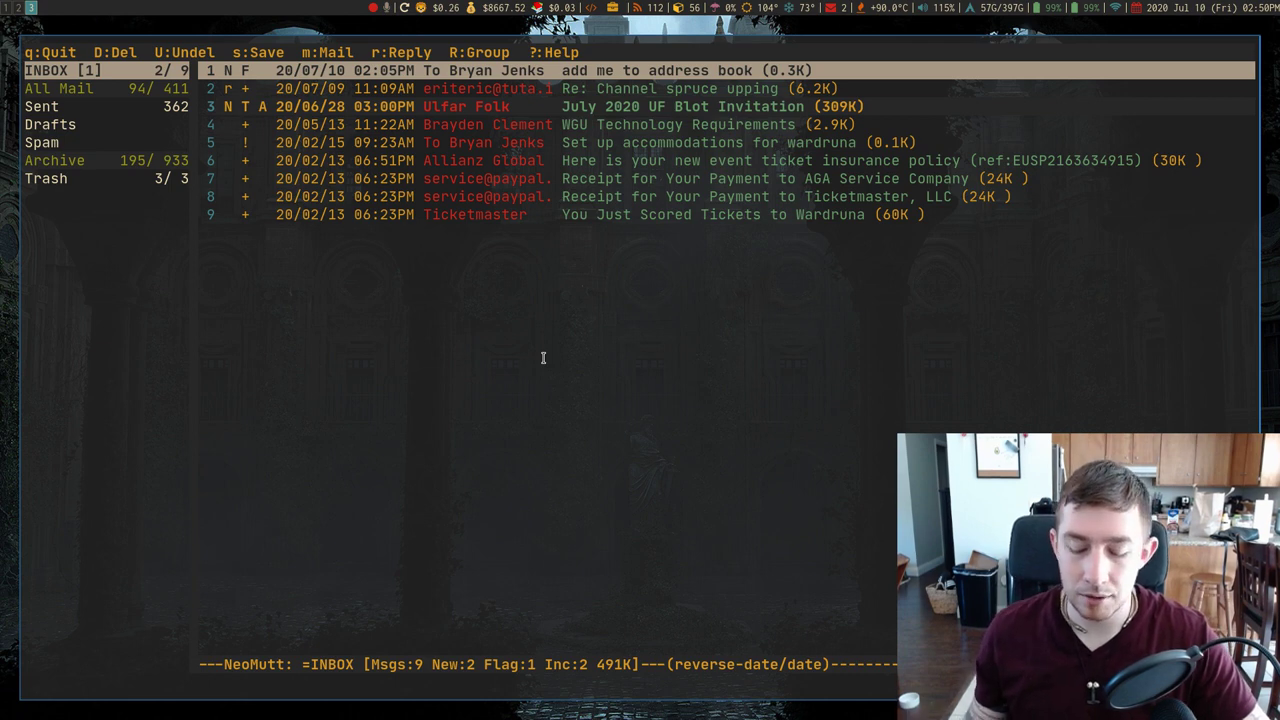
# Step: Open the 'add me to address book' email, view its attachment list, and close it
pyautogui.press('j')
pyautogui.press('j')
pyautogui.press('k')
pyautogui.press('k')
pyautogui.press('Return')
pyautogui.press('v')
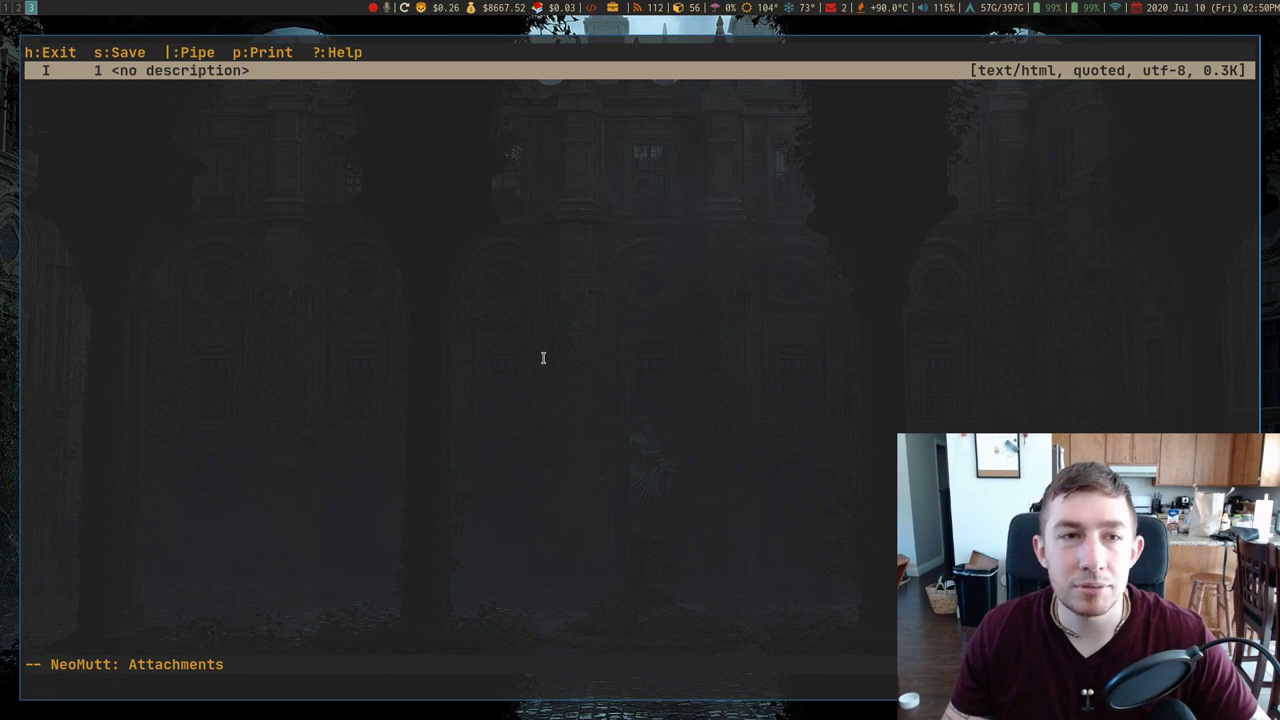
pyautogui.press('h')
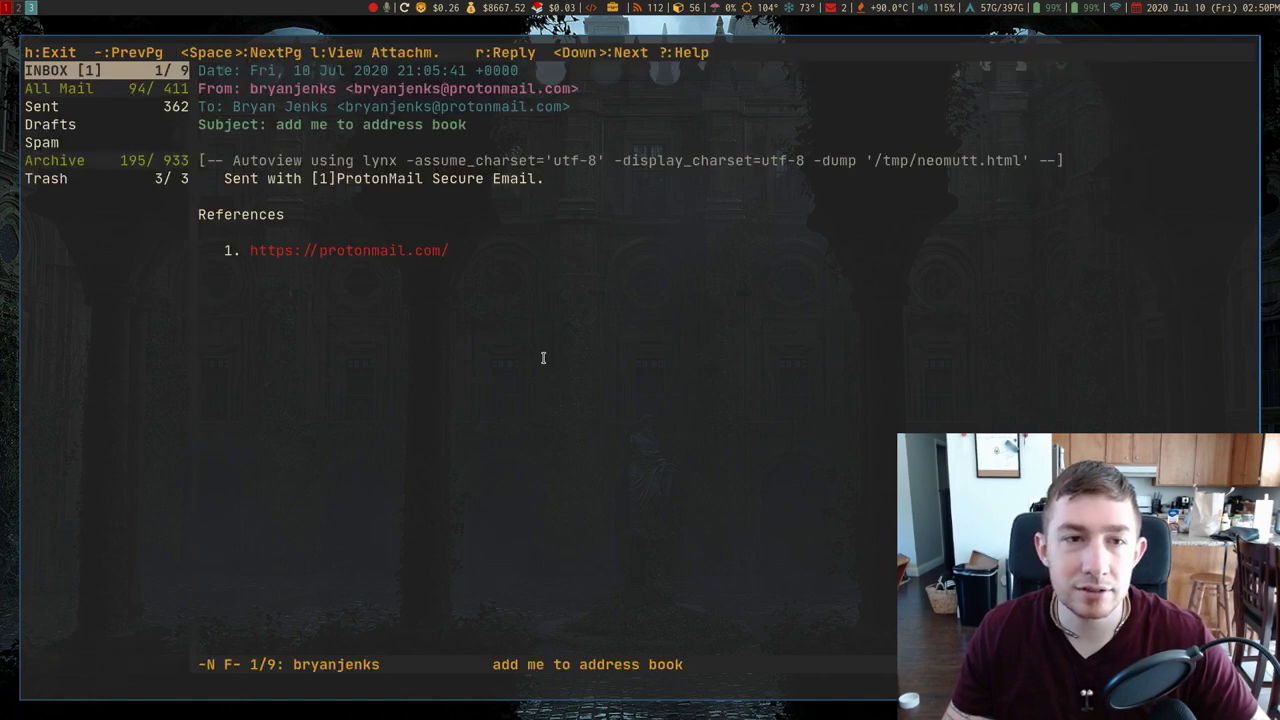
pyautogui.press('h')
# Step: Open the wardruna accommodations email's text/html part externally, then close the source view with :q
pyautogui.press('j')
pyautogui.press('j')
pyautogui.press('j')
pyautogui.press('j')
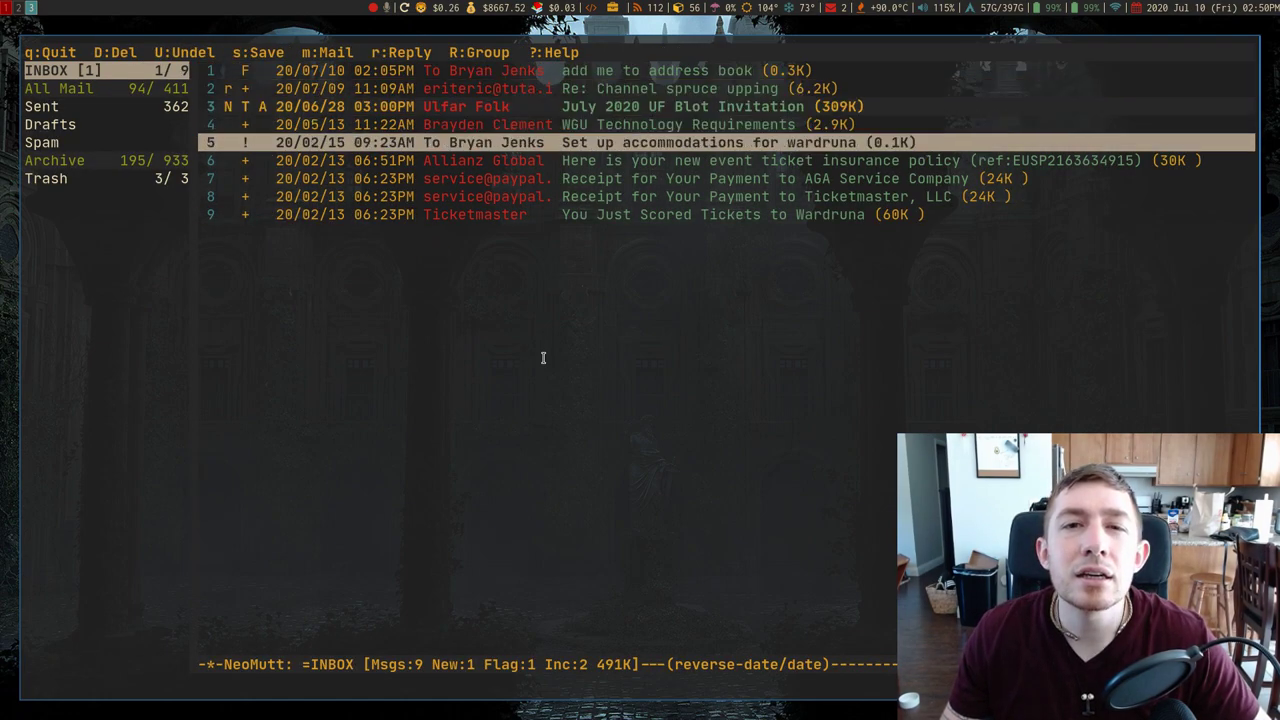
pyautogui.press('Return')
pyautogui.press('v')
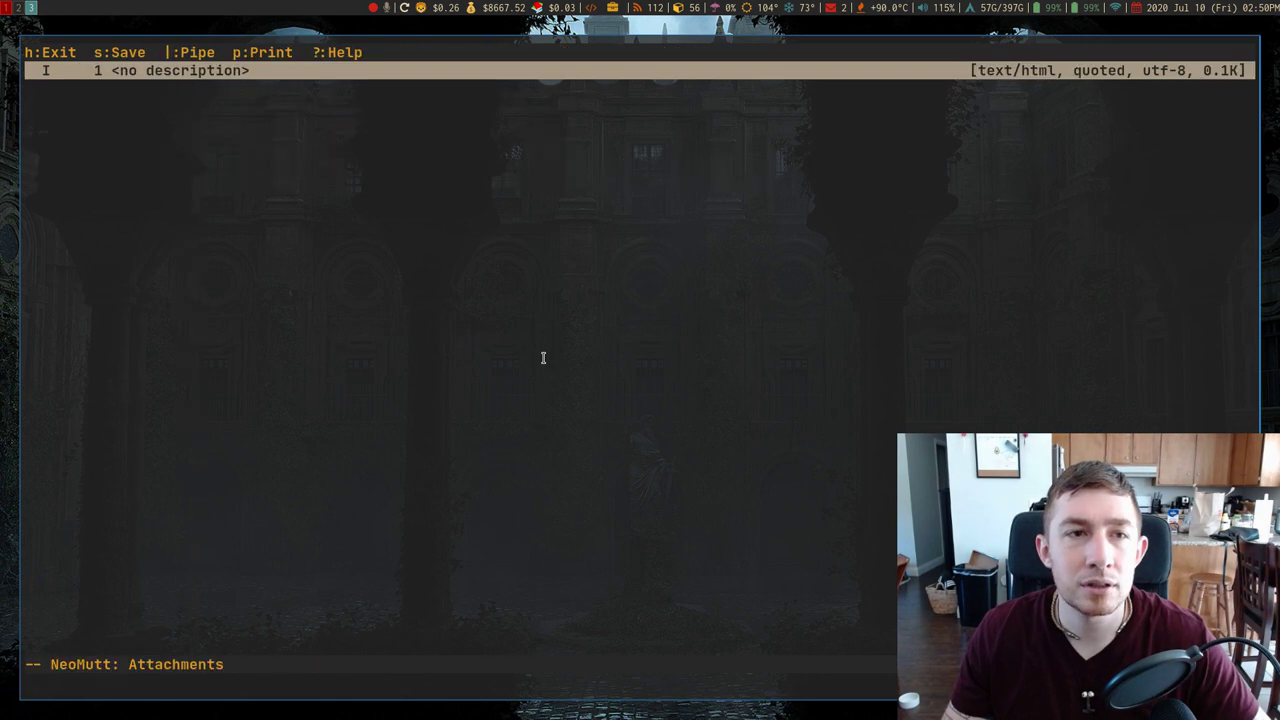
pyautogui.press('Return')
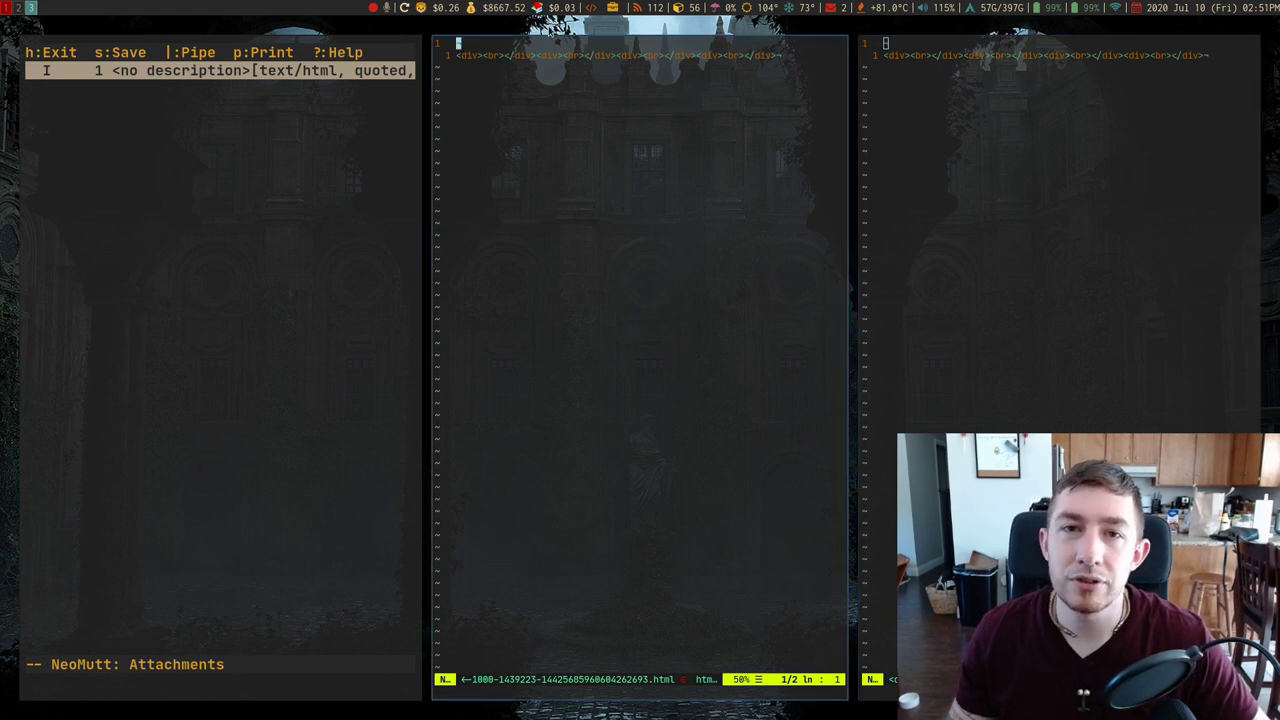
pyautogui.press('super+q')
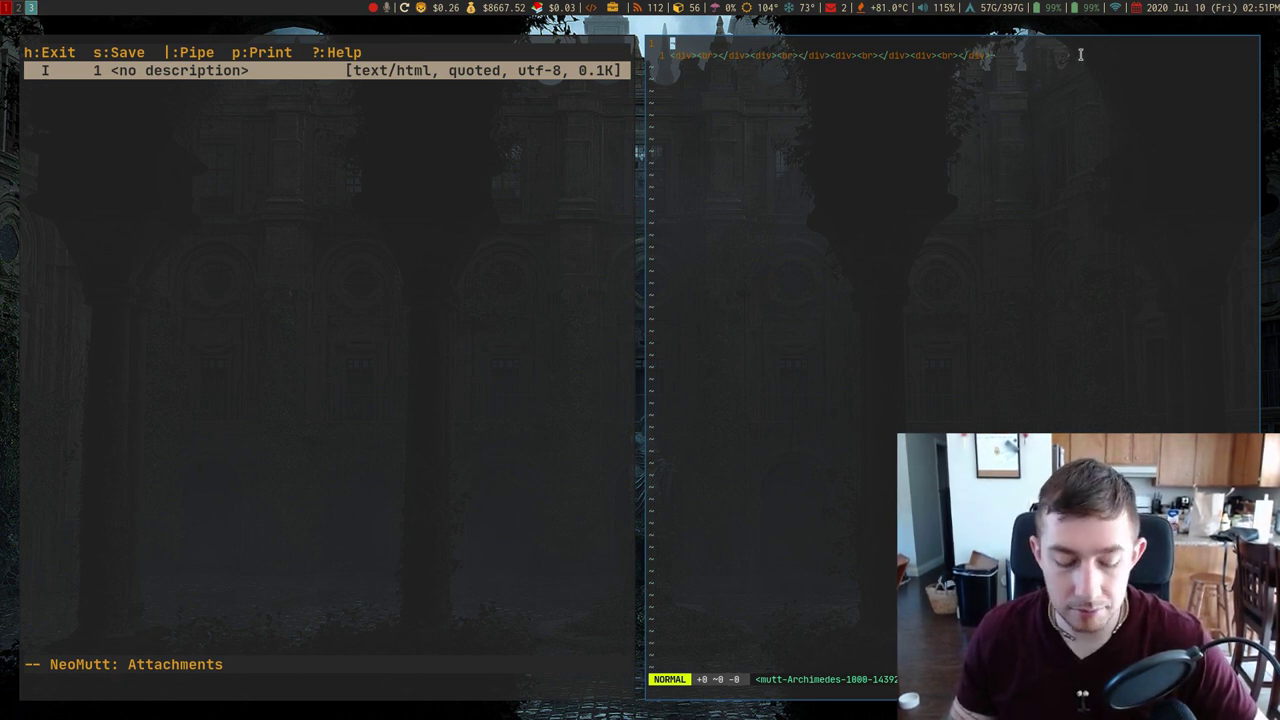
pyautogui.write(':q')
pyautogui.press('Return')
# Step: Open the 'WGU Technology Requirements' email and send its text/html part to the web browser
pyautogui.press('h')
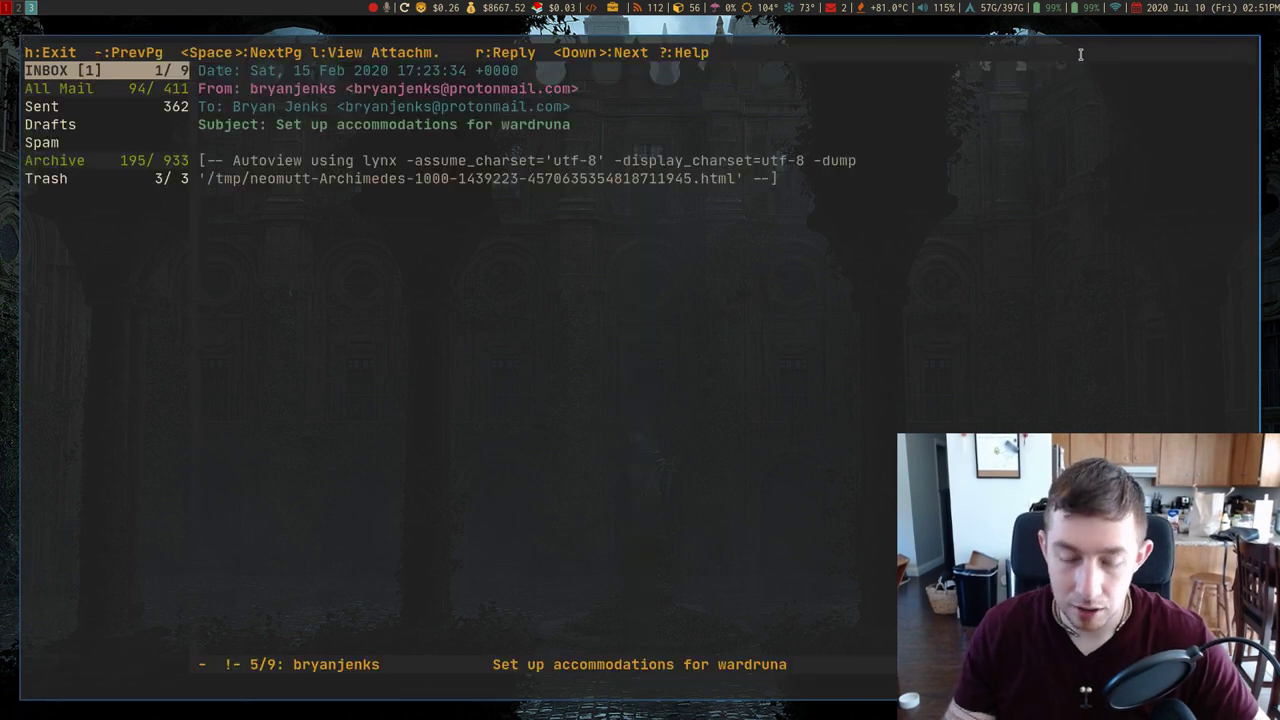
pyautogui.press('h')
pyautogui.press('k')
pyautogui.press('k')
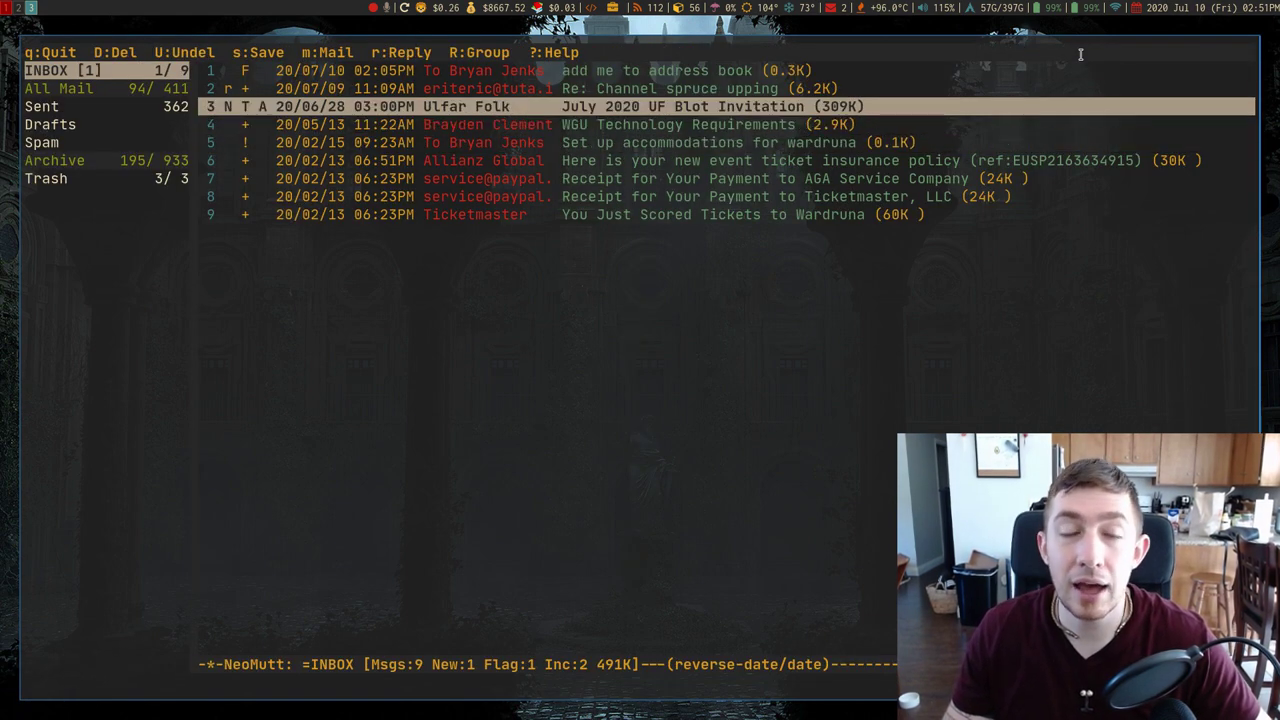
pyautogui.press('j')
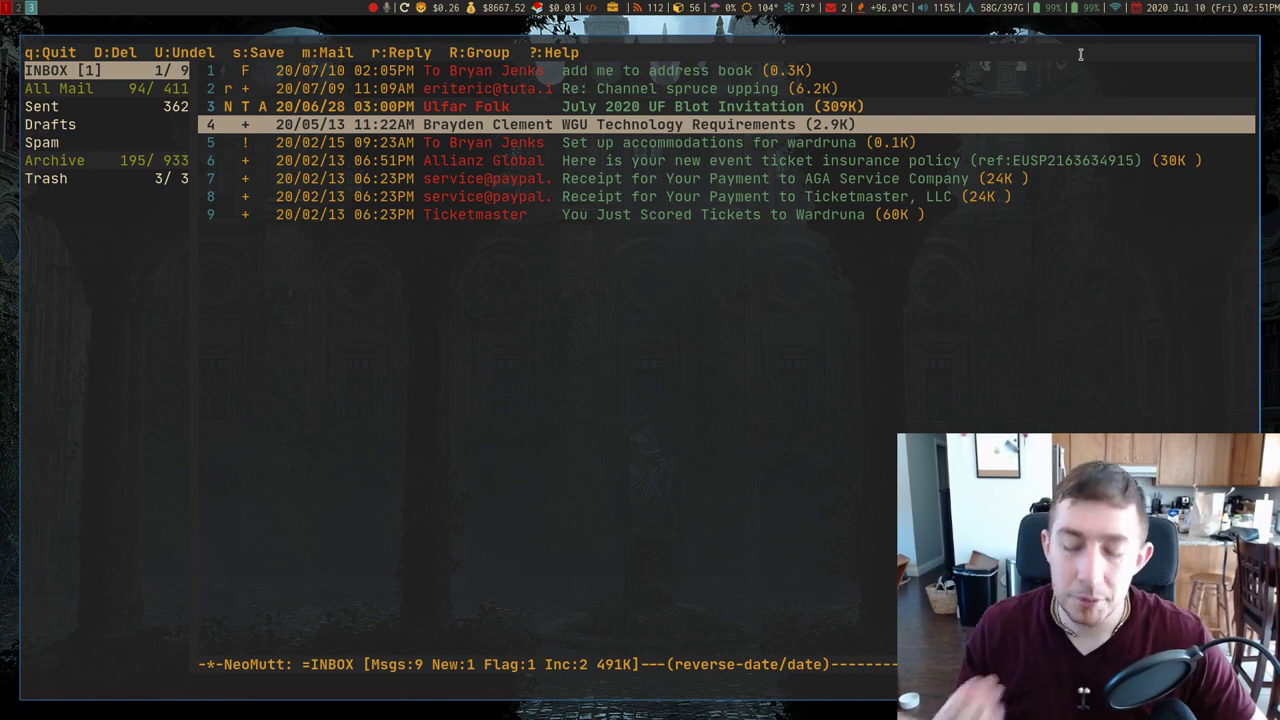
pyautogui.press('Return')
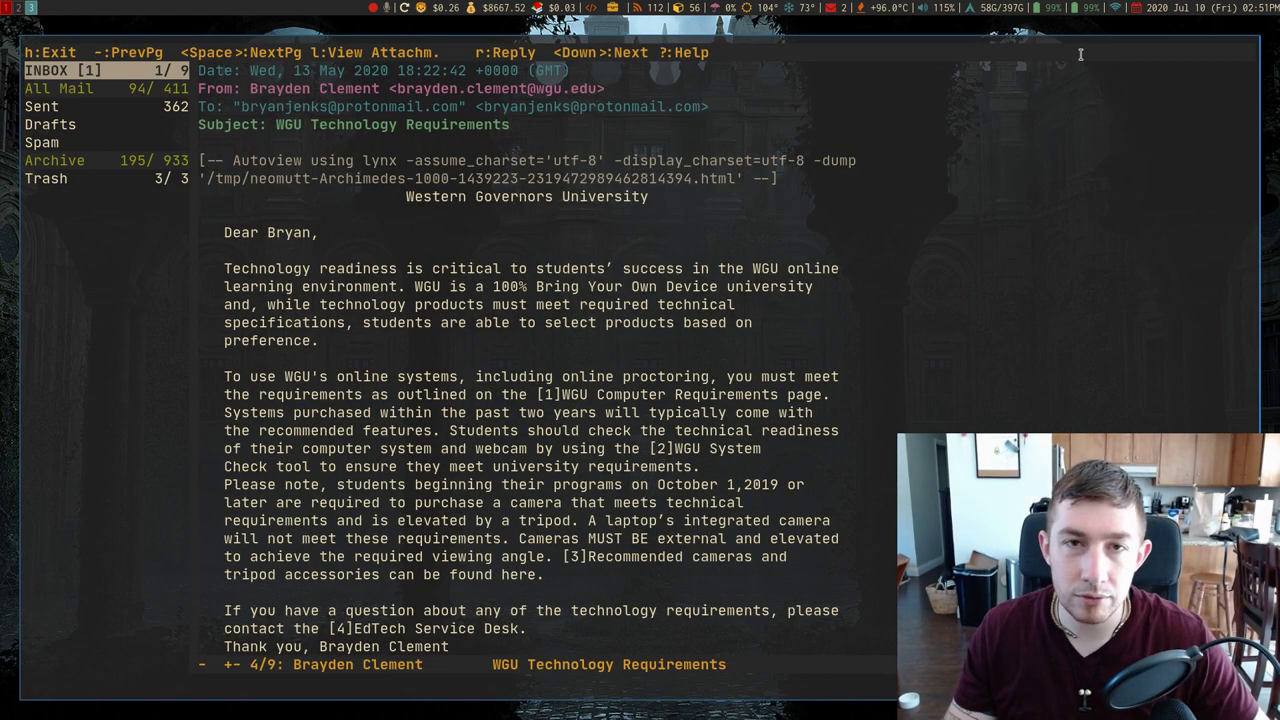
pyautogui.press('v')
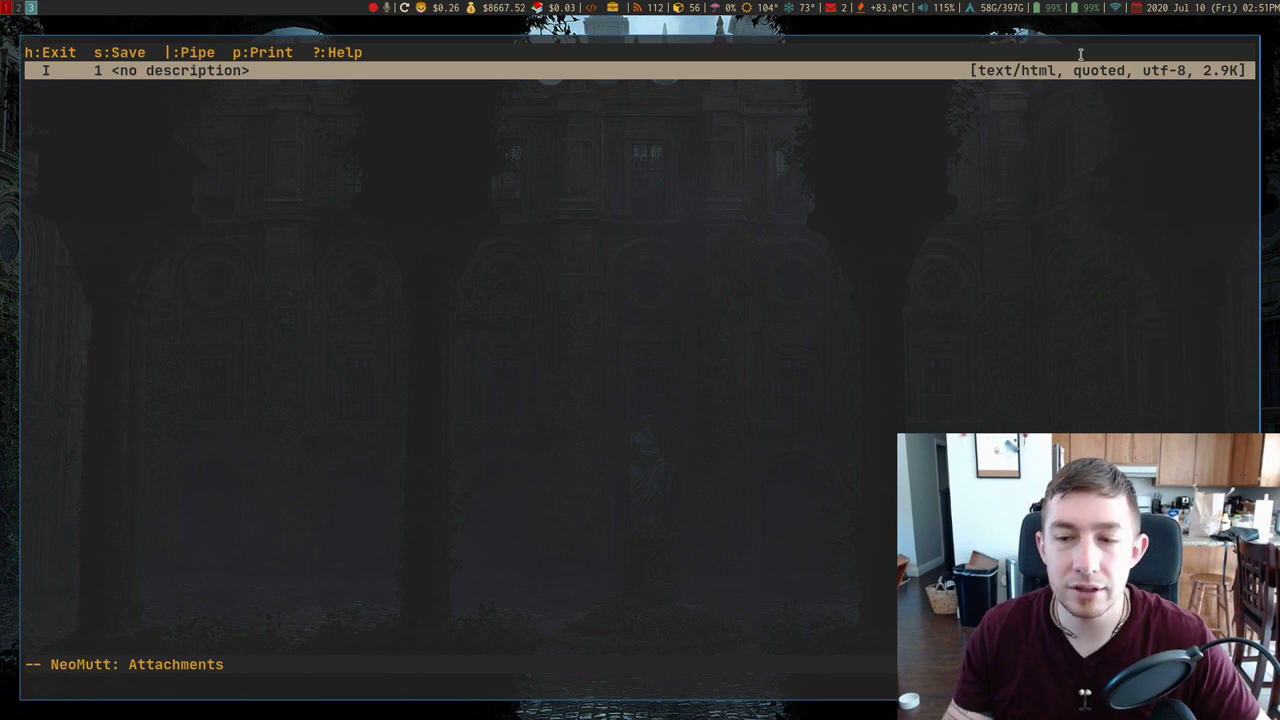
pyautogui.press('Return')
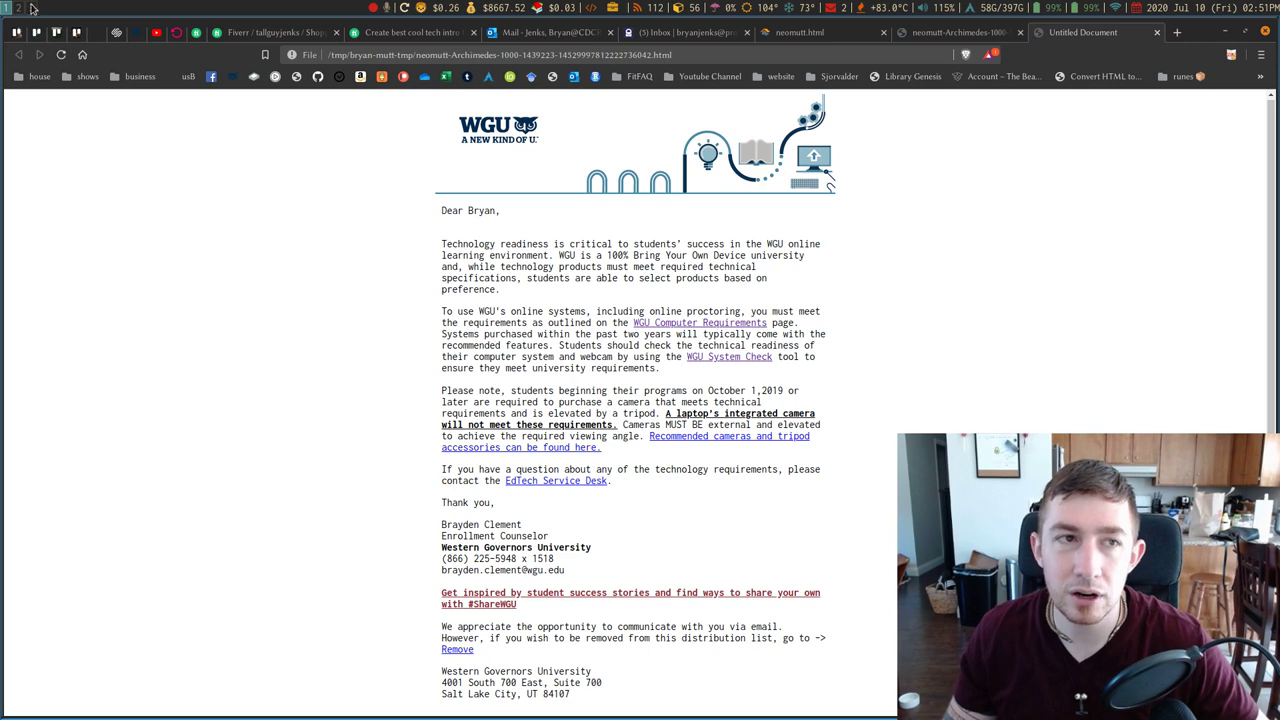
# Step: Return from Brave to workspace 3, where NeoMutt shows the WGU email's 2.9K text/html attachment
pyautogui.click(31, 7)
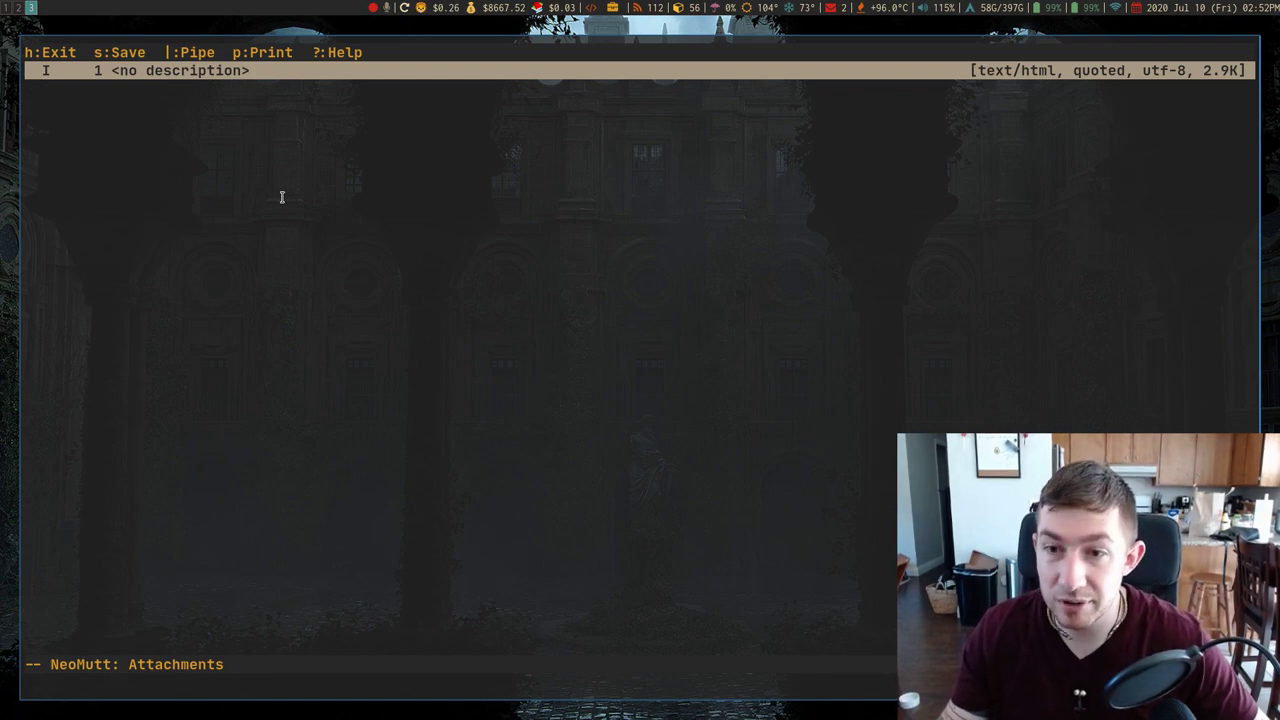
pyautogui.press('h')
pyautogui.press('h')
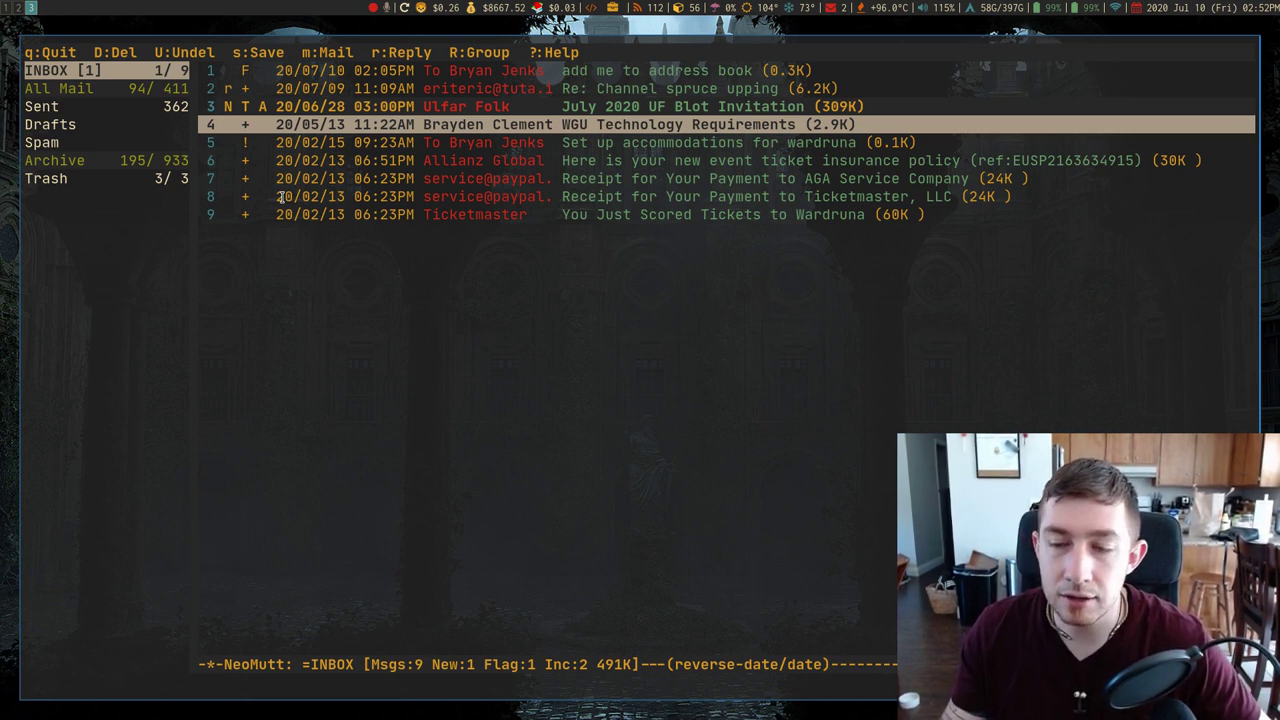
pyautogui.press('j')
pyautogui.press('j')
pyautogui.press('j')
pyautogui.press('k')
pyautogui.press('k')
pyautogui.press('k')
pyautogui.press('k')
pyautogui.press('k')
pyautogui.press('k')
pyautogui.press('j')
pyautogui.press('j')
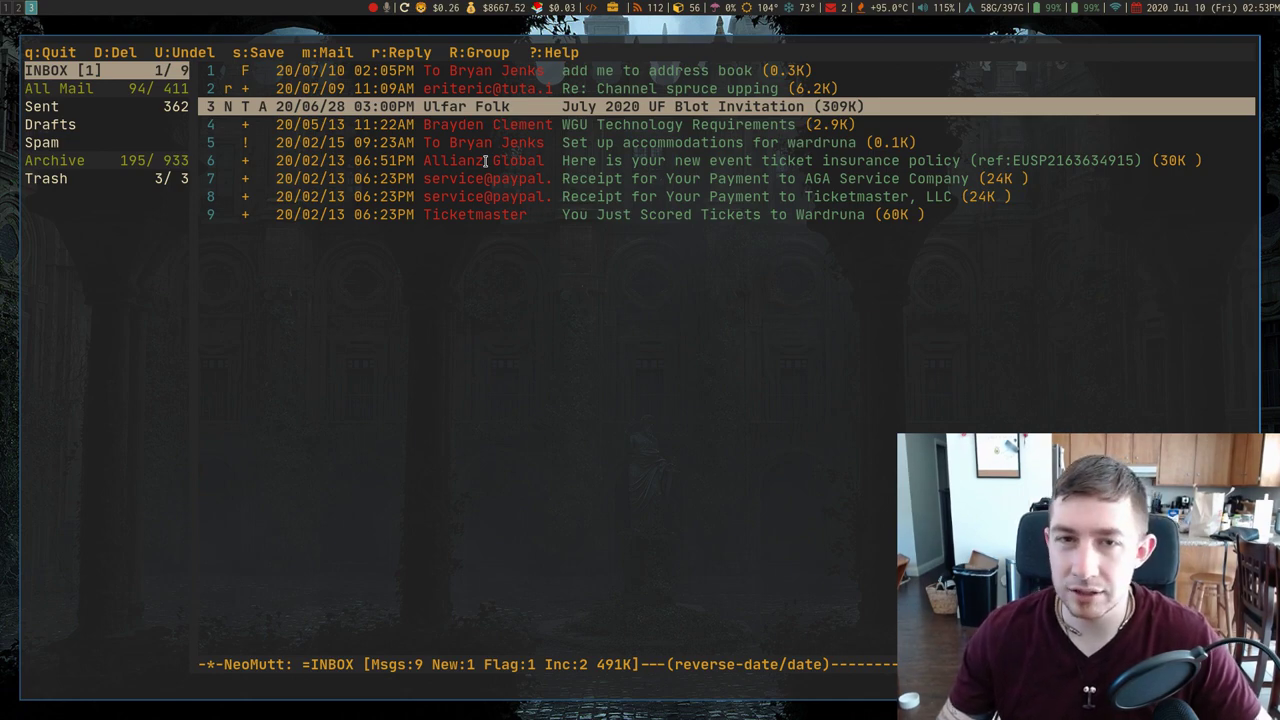
pyautogui.press('?')
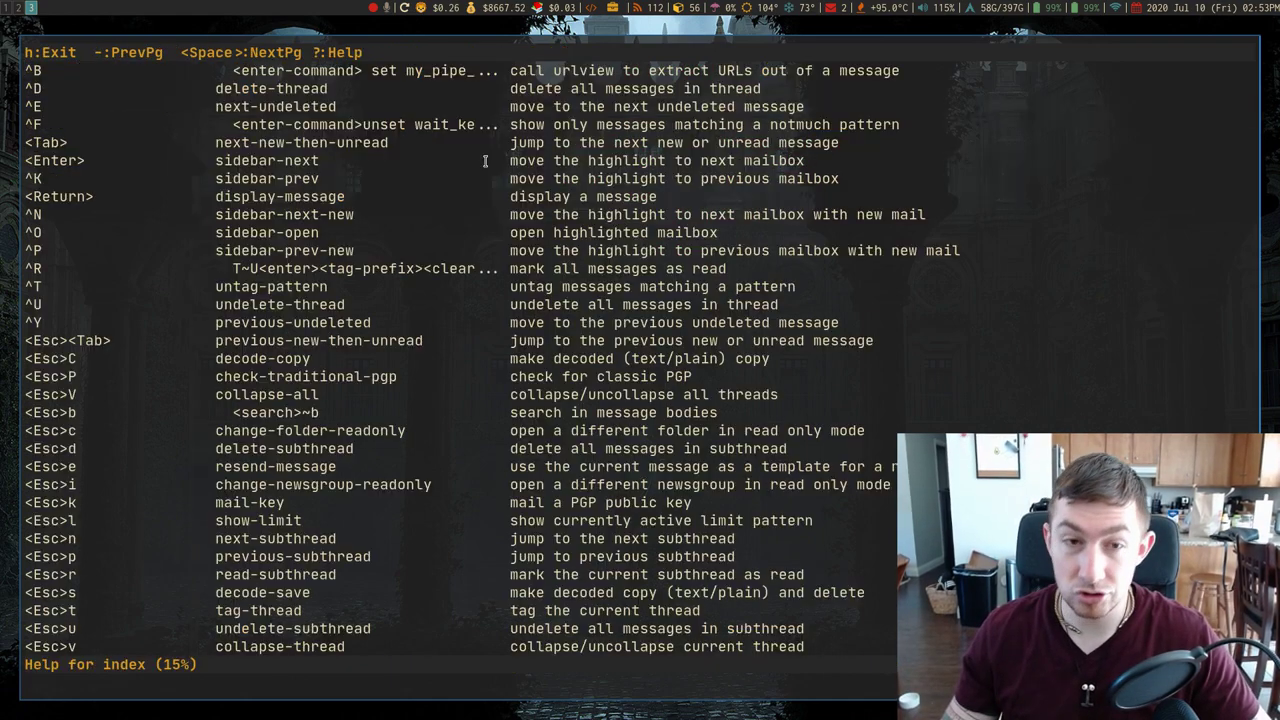
pyautogui.press('j')
pyautogui.press('j')
pyautogui.scroll(-20, 485, 160)
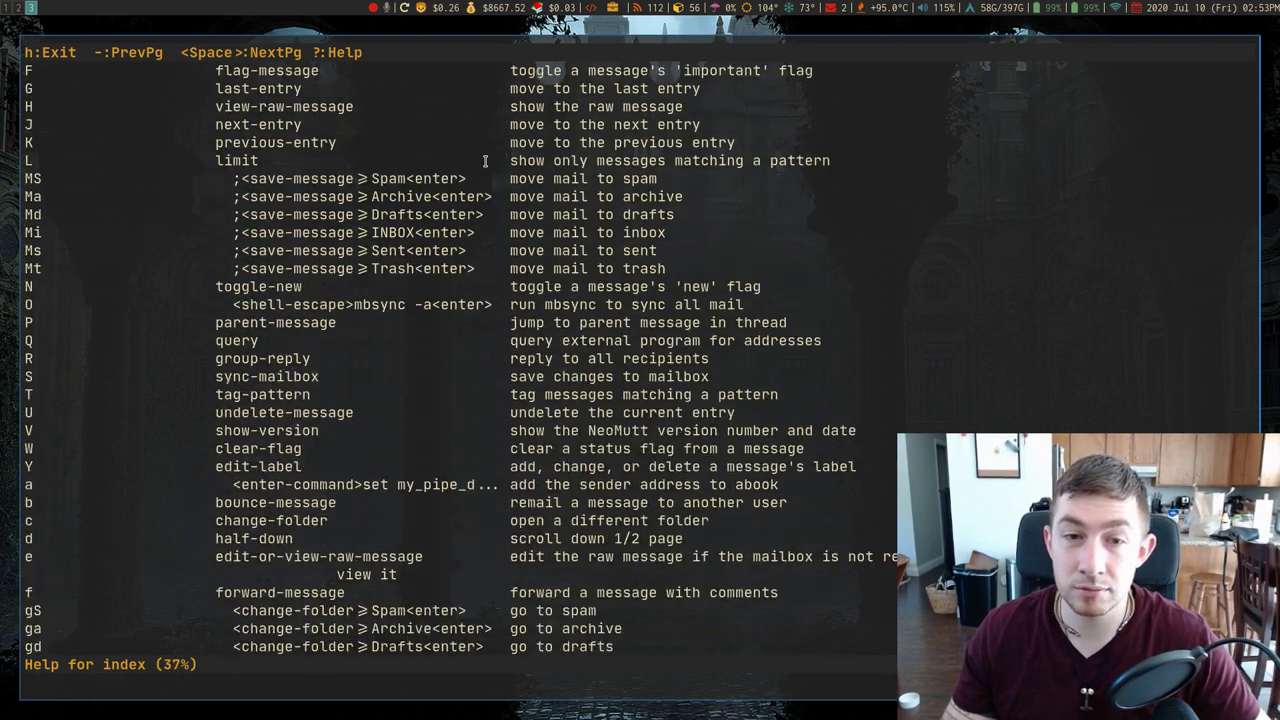
pyautogui.scroll(-20, 485, 160)
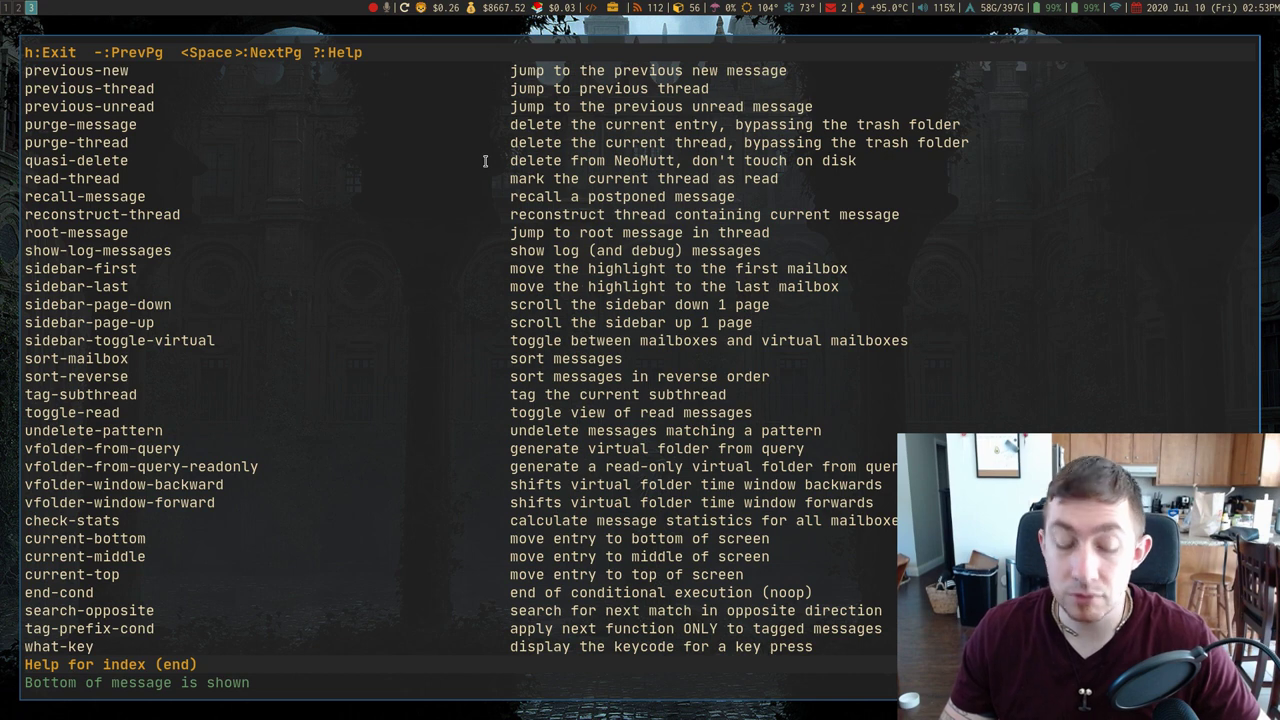
pyautogui.press('h')
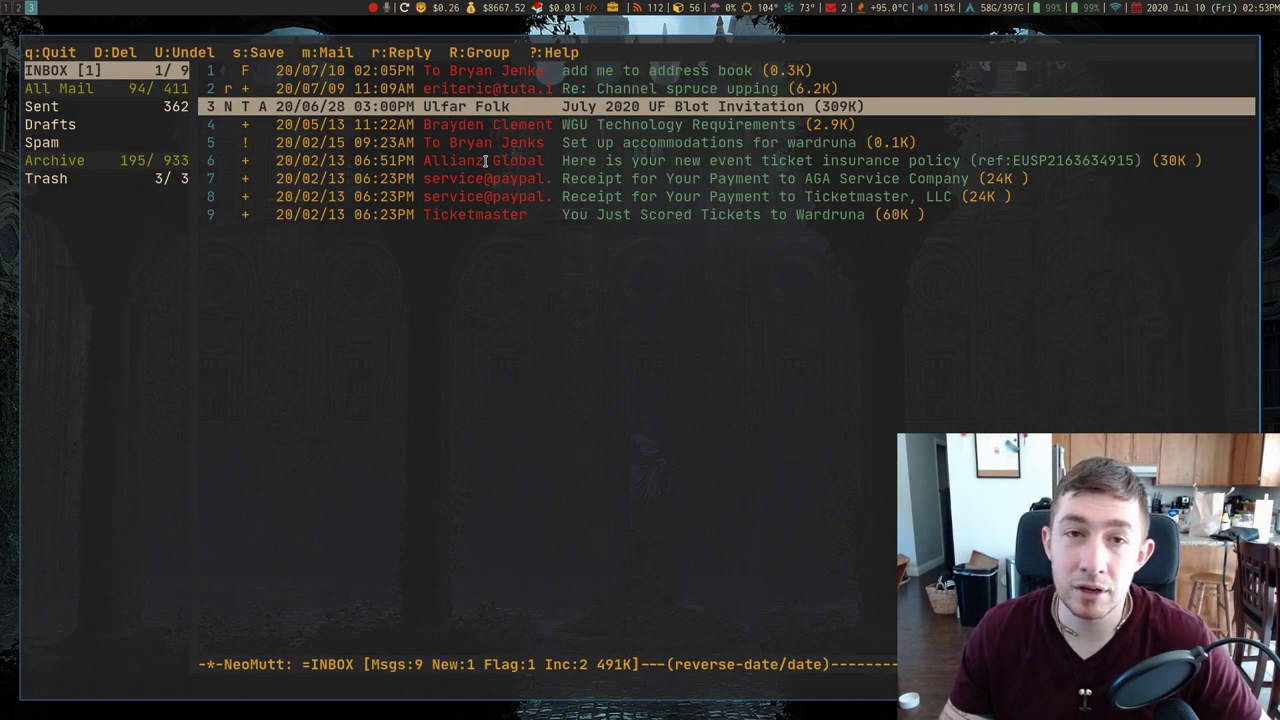
pyautogui.press('k')
pyautogui.press('k')
pyautogui.press('k')
pyautogui.press('j')
pyautogui.press('j')
pyautogui.press('j')
pyautogui.press('j')
pyautogui.press('j')
pyautogui.press('j')
pyautogui.press('k')
pyautogui.press('k')
pyautogui.press('k')
pyautogui.press('k')
pyautogui.press('k')
pyautogui.press('j')
pyautogui.press('k')
pyautogui.press('k')
pyautogui.press('k')
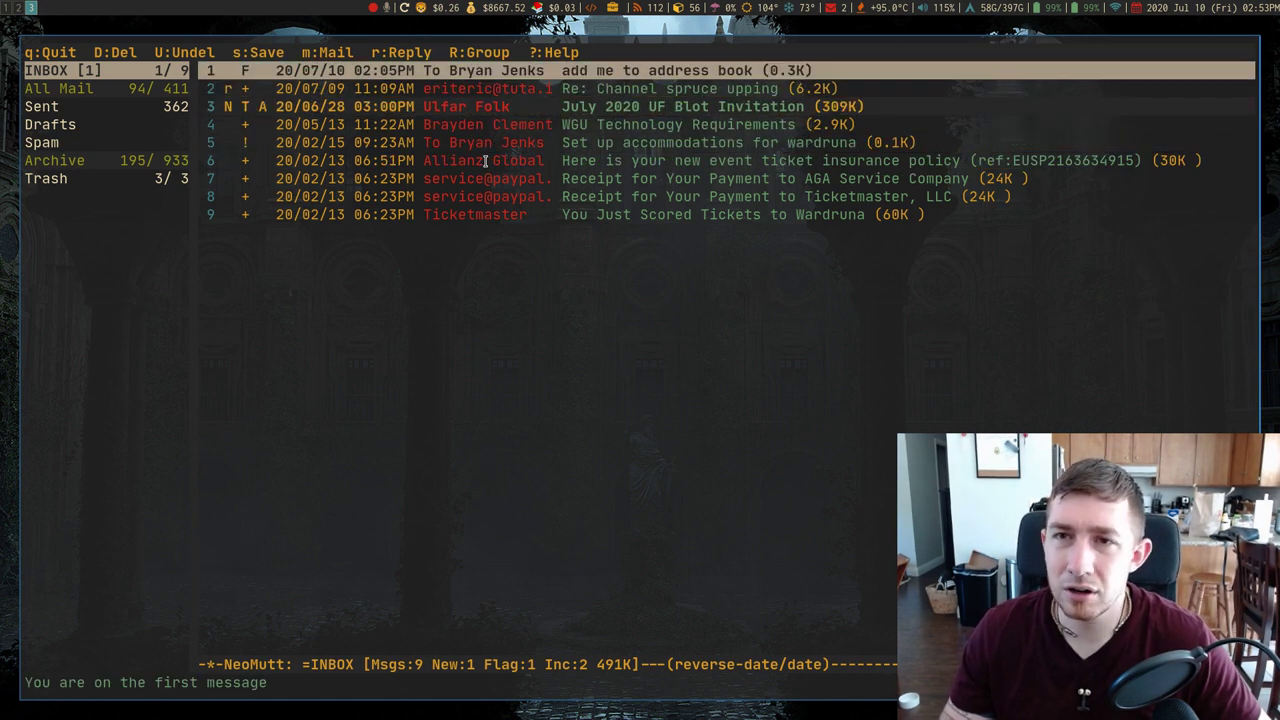